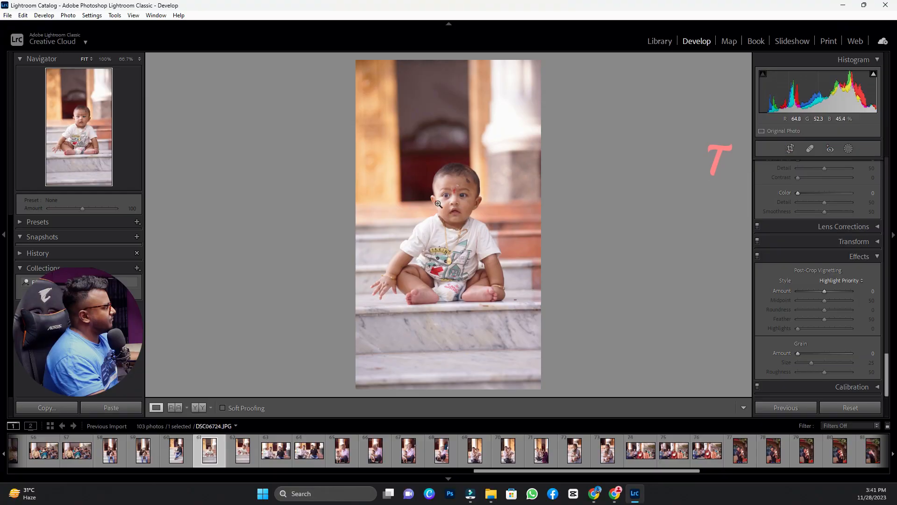
Check the child's face up close, and set the white balance Temp to -9 and Tint to +11
{"action": "left_click", "coordinate": [467, 199]}
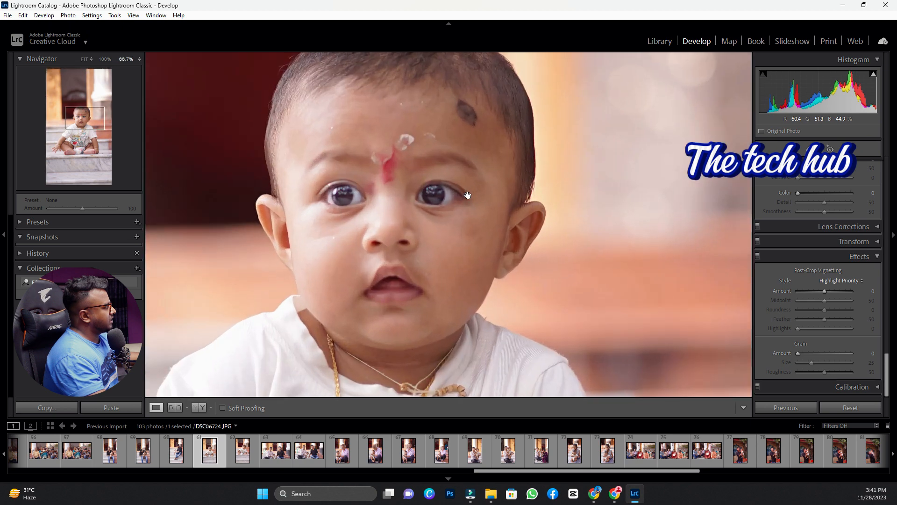
{"action": "left_click_drag", "start_coordinate": [405, 161], "coordinate": [336, 168]}
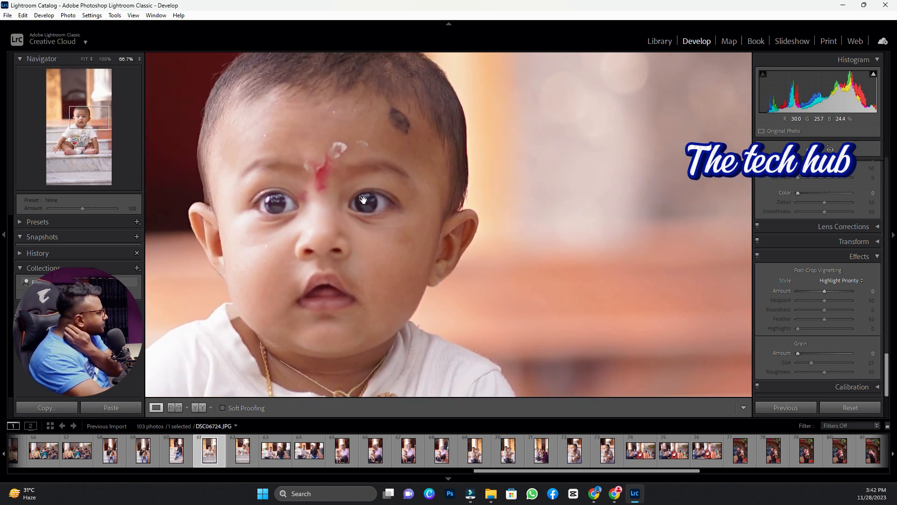
{"action": "left_click", "coordinate": [381, 260]}
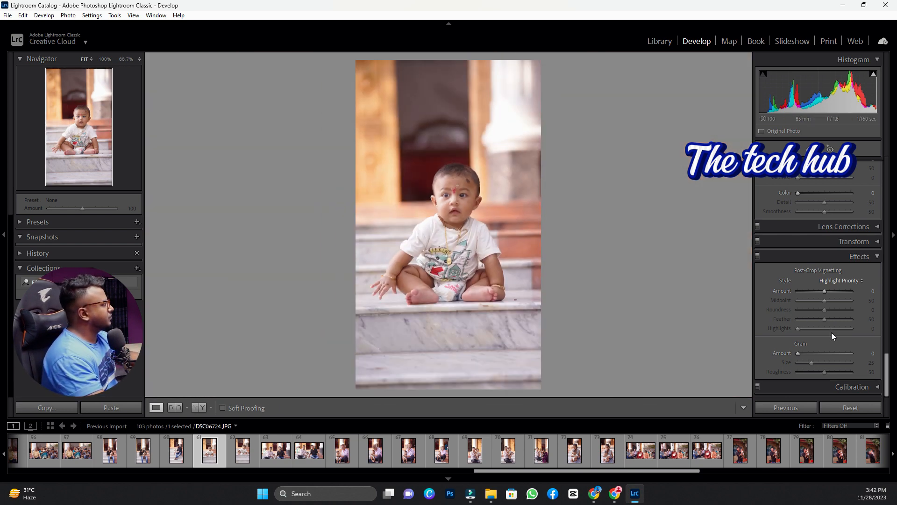
{"action": "scroll", "coordinate": [832, 332], "scroll_direction": "up", "scroll_amount": 15}
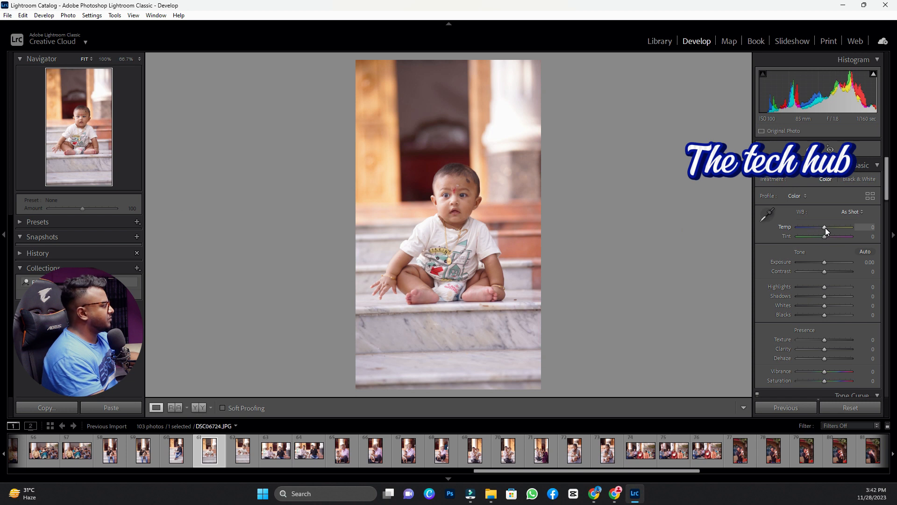
{"action": "left_click_drag", "start_coordinate": [825, 228], "coordinate": [823, 229]}
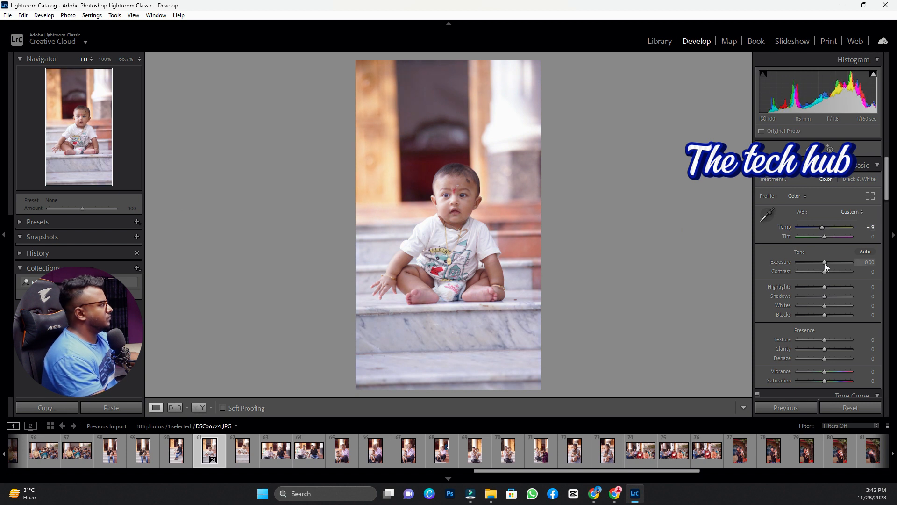
{"action": "left_click_drag", "start_coordinate": [825, 237], "coordinate": [828, 236]}
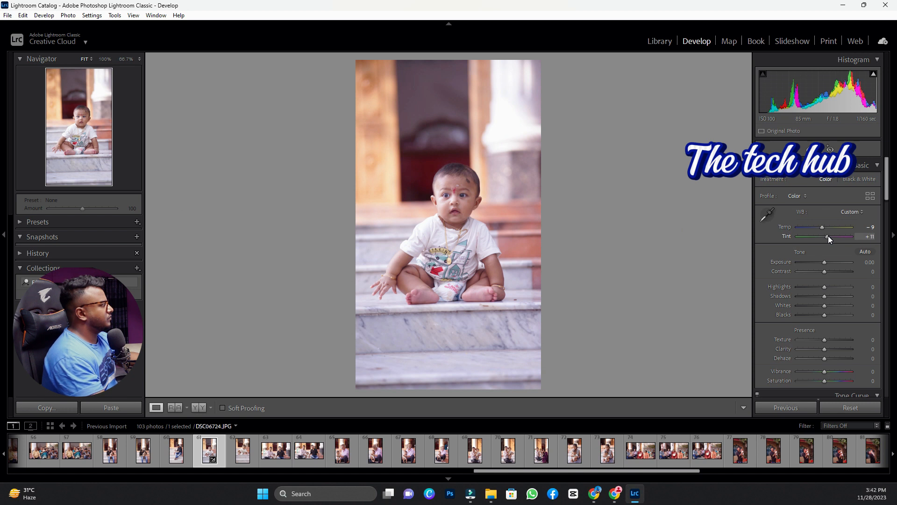
Set the photo's tone to Exposure +0.09, Contrast +16, Highlights -68, Shadows -18 and Blacks -32
{"action": "left_click_drag", "start_coordinate": [824, 263], "coordinate": [824, 262]}
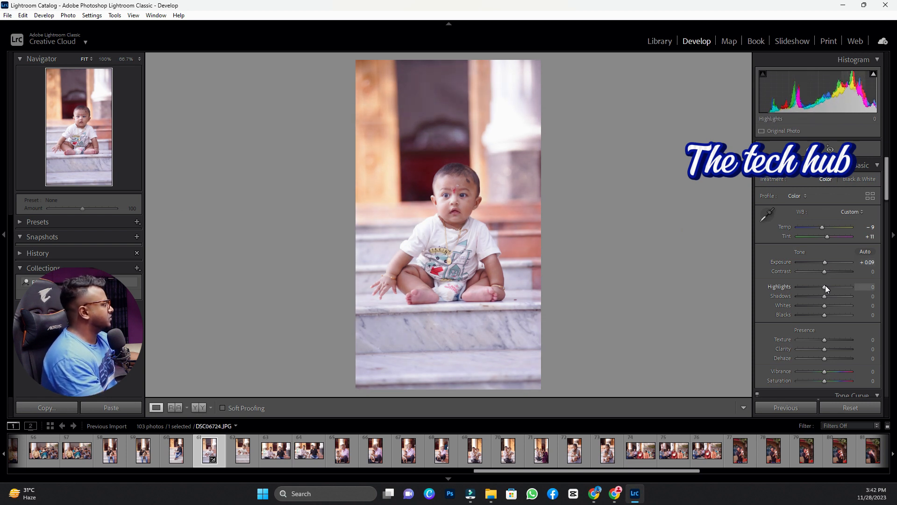
{"action": "mouse_move", "coordinate": [826, 271]}
{"action": "left_mouse_down"}
{"action": "mouse_move", "coordinate": [816, 271]}
{"action": "mouse_move", "coordinate": [829, 271]}
{"action": "left_mouse_up"}
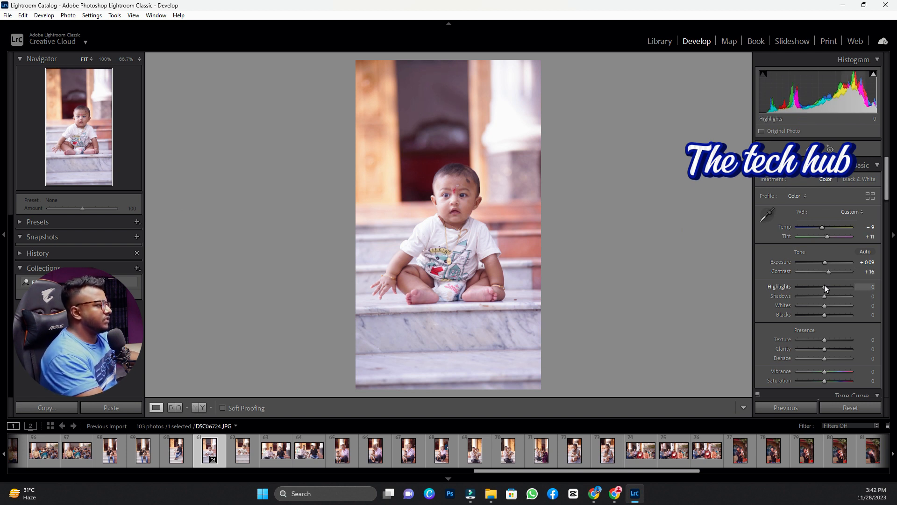
{"action": "left_click_drag", "start_coordinate": [825, 286], "coordinate": [804, 289]}
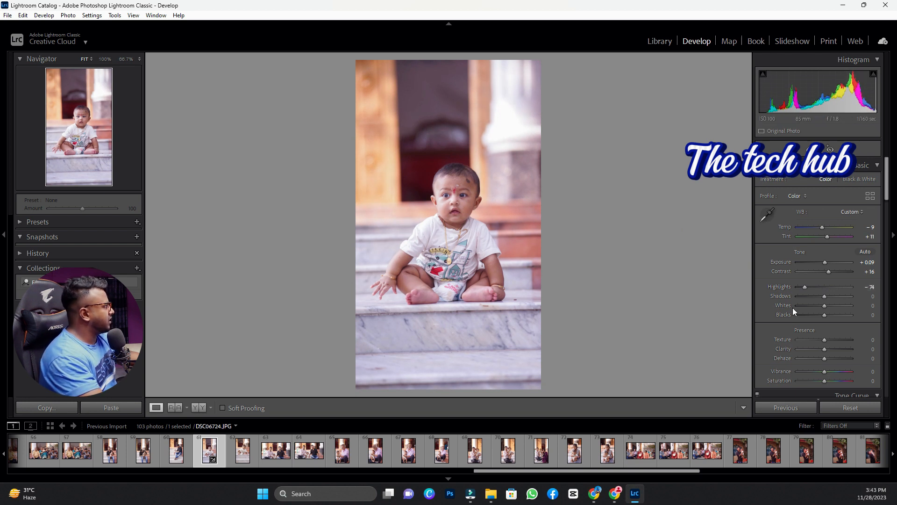
{"action": "left_click_drag", "start_coordinate": [806, 286], "coordinate": [820, 296]}
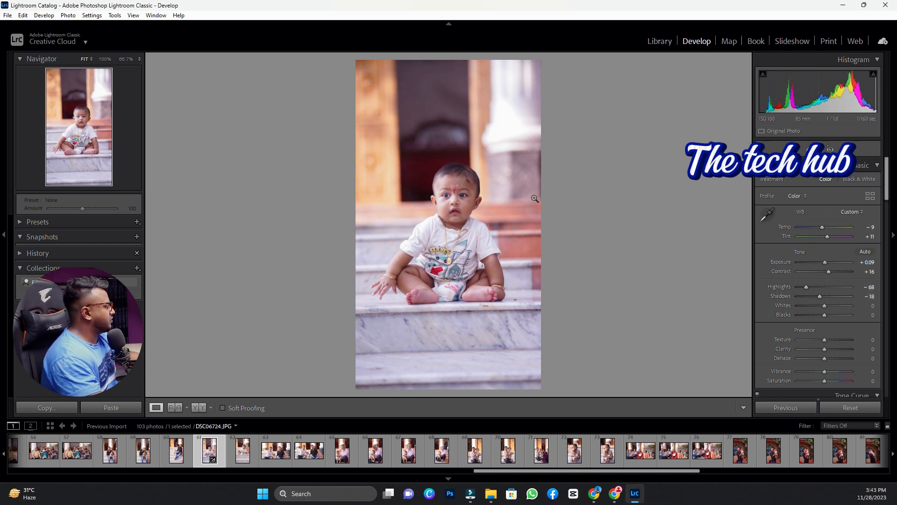
{"action": "left_click", "coordinate": [518, 240]}
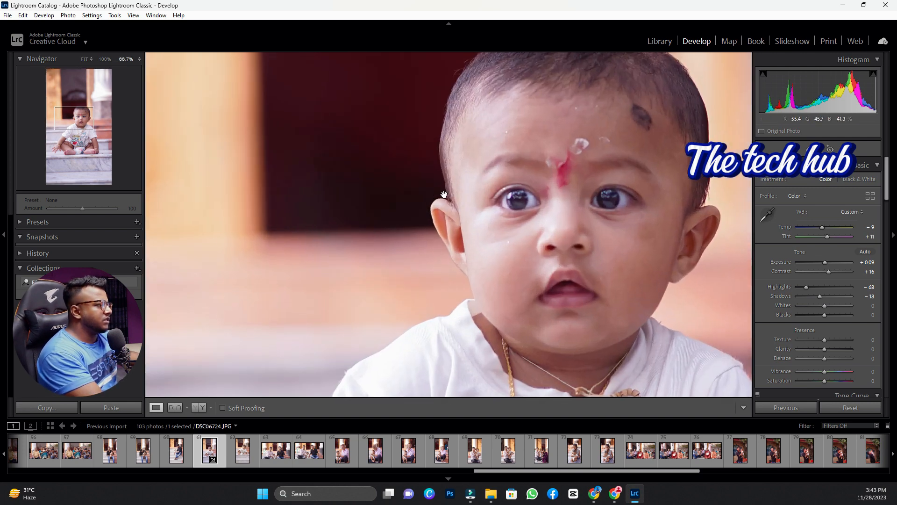
{"action": "left_click", "coordinate": [603, 258]}
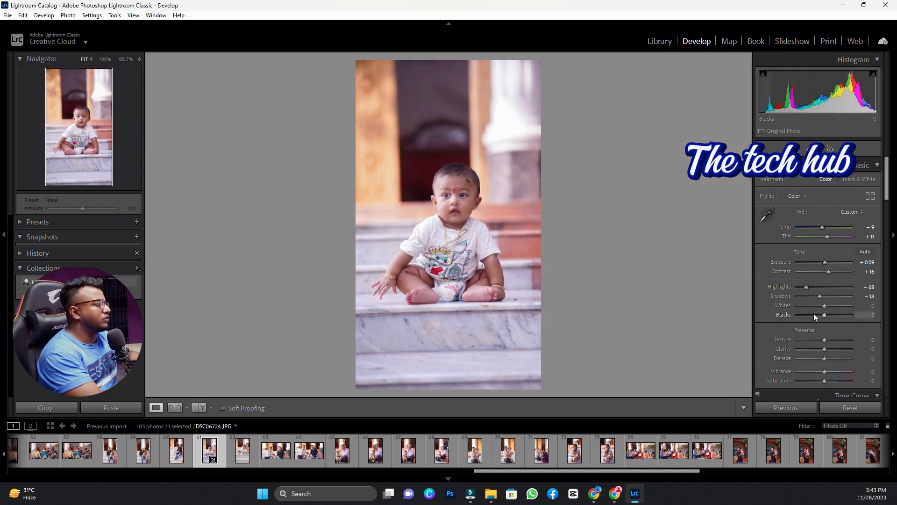
{"action": "left_click_drag", "start_coordinate": [827, 316], "coordinate": [817, 316]}
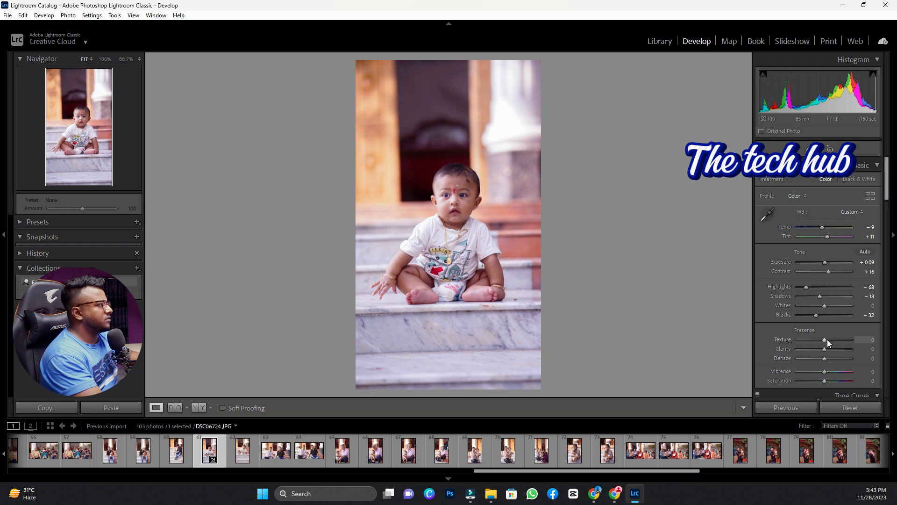
Judging by the child's face up close, set Texture to -7, Clarity to +19 and Dehaze to +7
{"action": "left_click", "coordinate": [461, 185]}
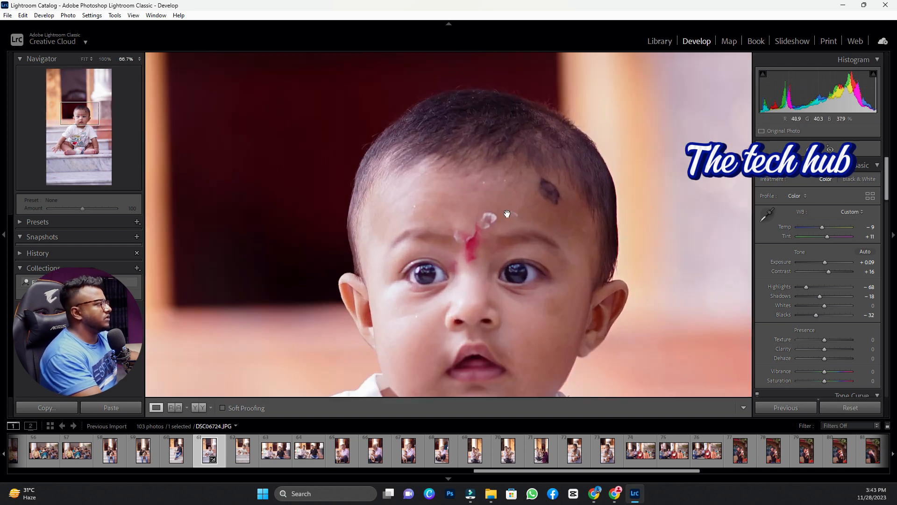
{"action": "left_click_drag", "start_coordinate": [542, 320], "coordinate": [499, 236]}
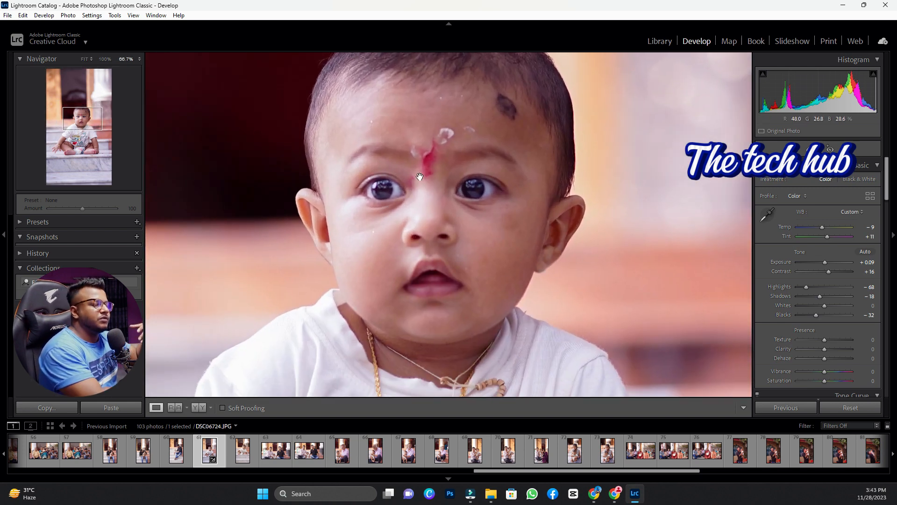
{"action": "left_click_drag", "start_coordinate": [827, 338], "coordinate": [848, 339]}
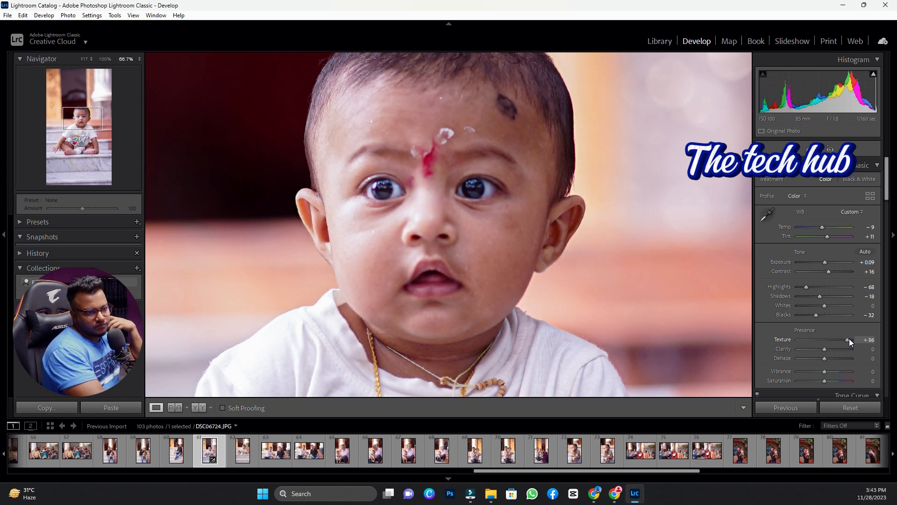
{"action": "left_click_drag", "start_coordinate": [849, 339], "coordinate": [828, 357]}
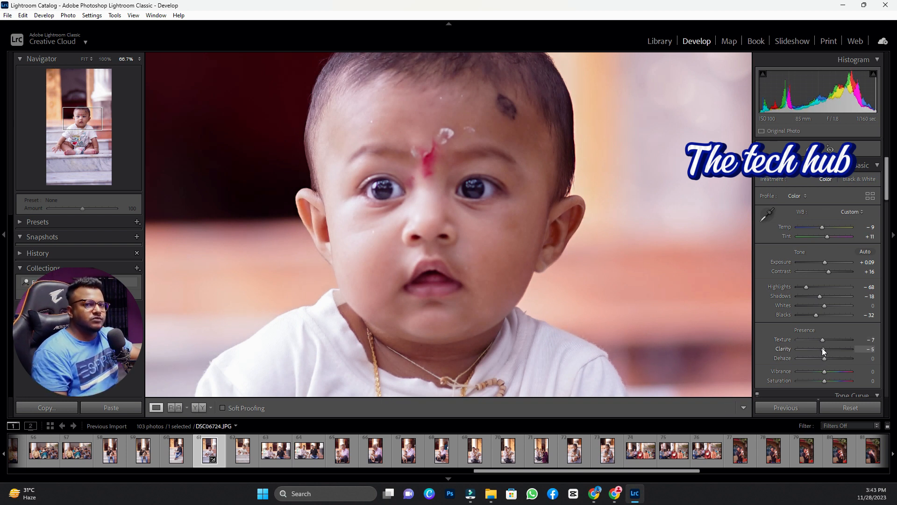
{"action": "mouse_move", "coordinate": [823, 348]}
{"action": "left_mouse_down"}
{"action": "mouse_move", "coordinate": [812, 348]}
{"action": "mouse_move", "coordinate": [829, 347]}
{"action": "left_mouse_up"}
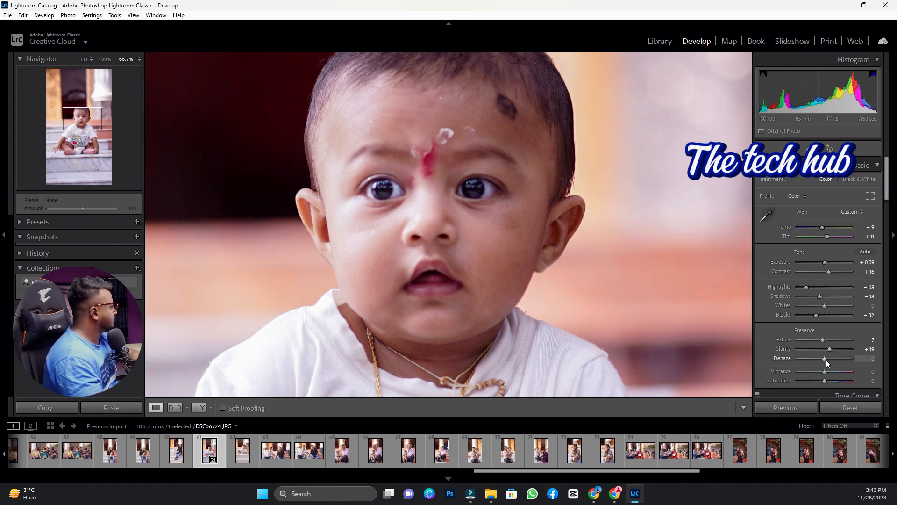
{"action": "left_click_drag", "start_coordinate": [824, 358], "coordinate": [826, 358]}
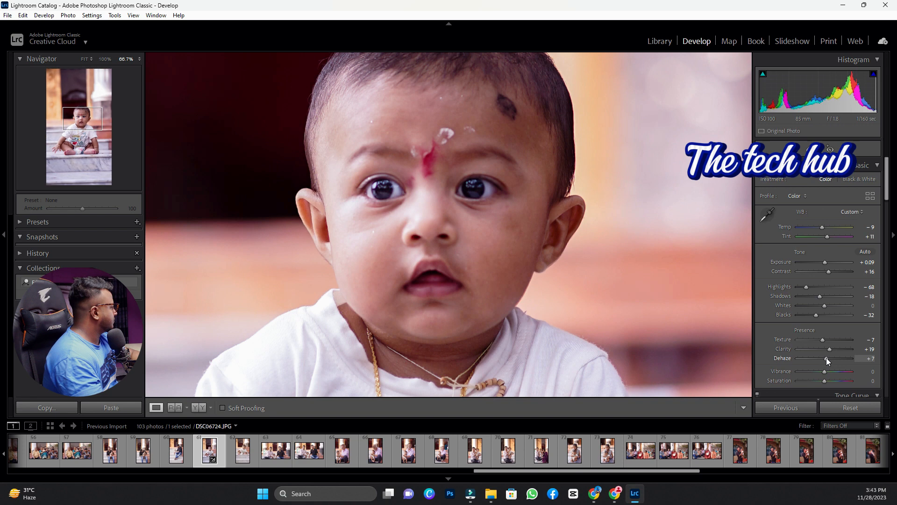
Set the photo's Vibrance to +2 and Saturation to +4
{"action": "scroll", "coordinate": [819, 376], "scroll_direction": "down", "scroll_amount": 2}
{"action": "left_click", "coordinate": [462, 255]}
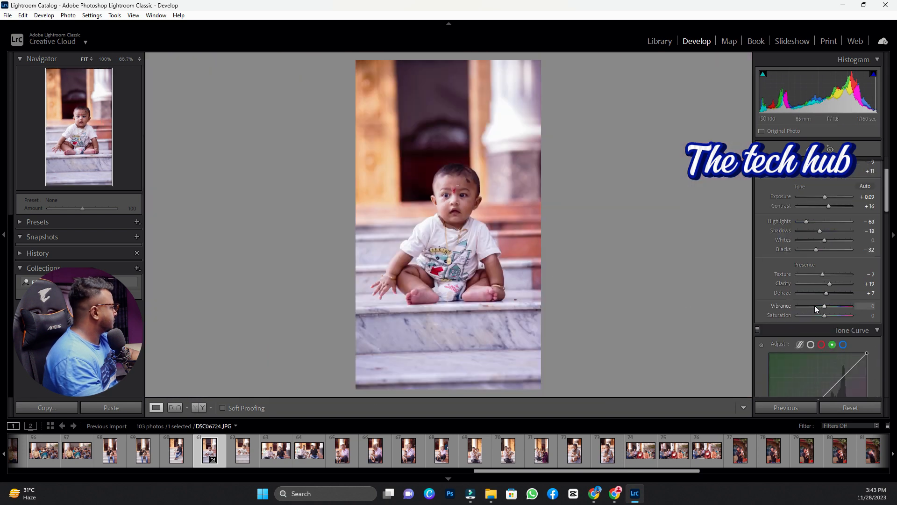
{"action": "mouse_move", "coordinate": [824, 305]}
{"action": "left_mouse_down"}
{"action": "mouse_move", "coordinate": [808, 305]}
{"action": "mouse_move", "coordinate": [856, 304]}
{"action": "mouse_move", "coordinate": [824, 312]}
{"action": "left_mouse_up"}
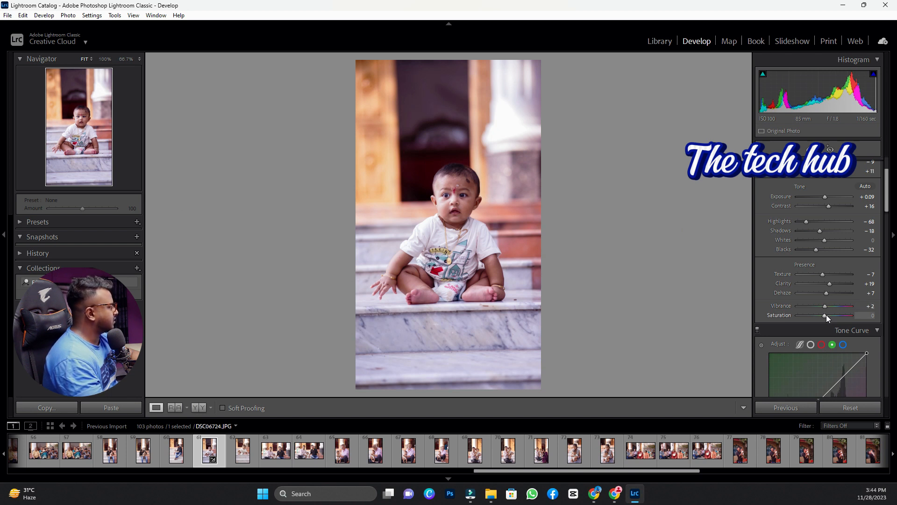
{"action": "left_click_drag", "start_coordinate": [826, 315], "coordinate": [826, 317]}
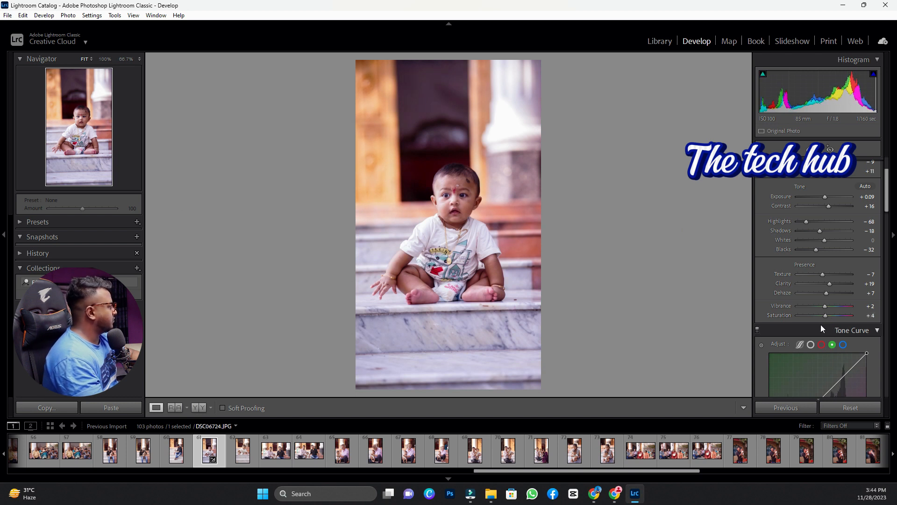
Inspect the skin tones on the feet, and shift the HSL hues to Red +12, Orange +7 and Yellow -40
{"action": "scroll", "coordinate": [820, 326], "scroll_direction": "down", "scroll_amount": 5}
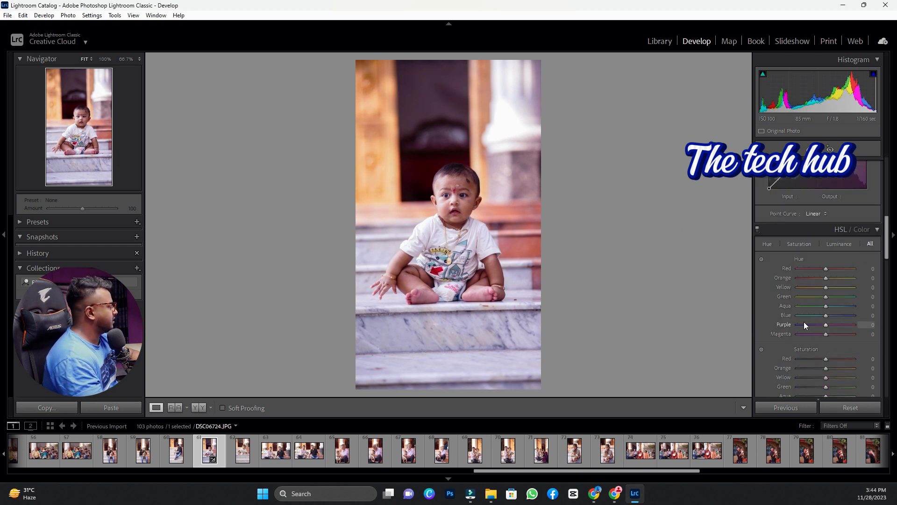
{"action": "left_click", "coordinate": [425, 298]}
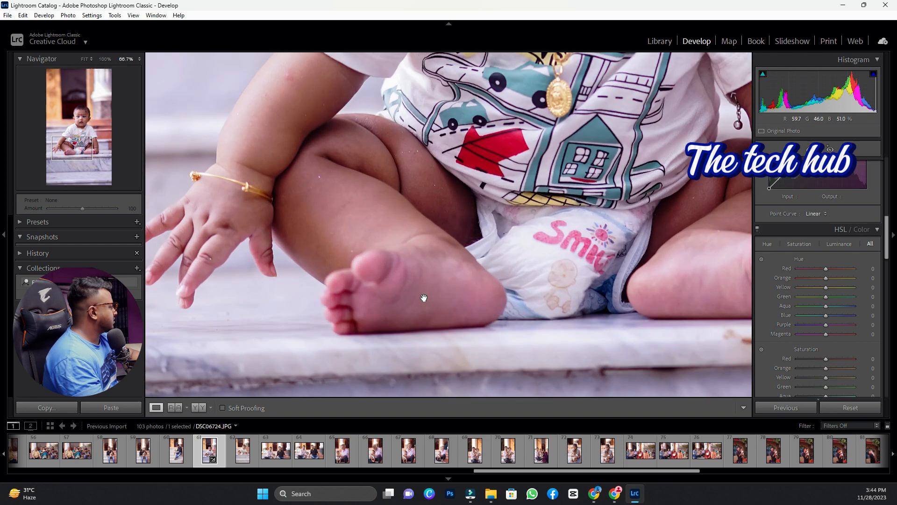
{"action": "left_click_drag", "start_coordinate": [649, 277], "coordinate": [437, 279]}
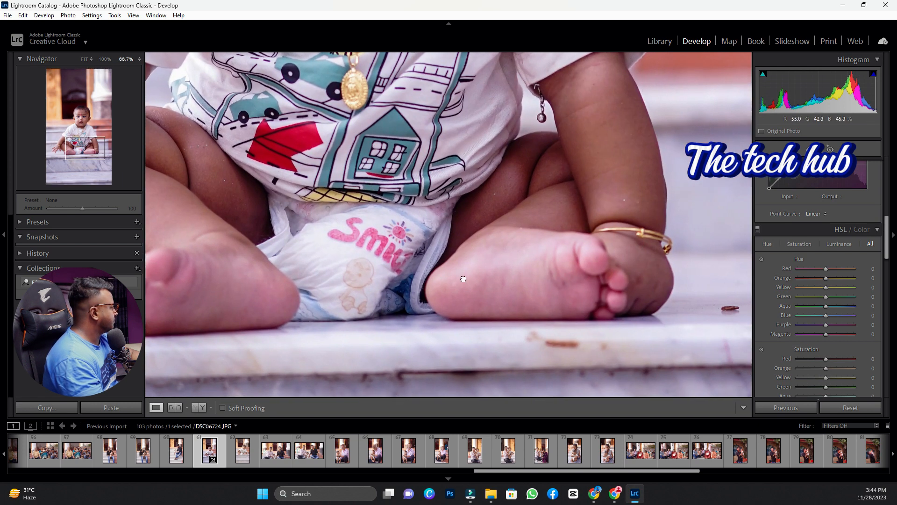
{"action": "left_click", "coordinate": [737, 264]}
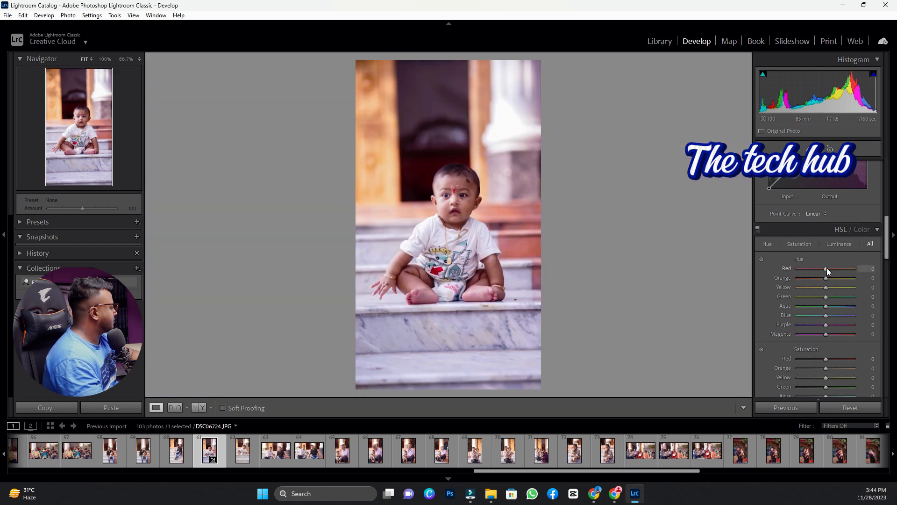
{"action": "mouse_move", "coordinate": [826, 268]}
{"action": "left_mouse_down"}
{"action": "mouse_move", "coordinate": [846, 268]}
{"action": "mouse_move", "coordinate": [831, 270]}
{"action": "left_mouse_up"}
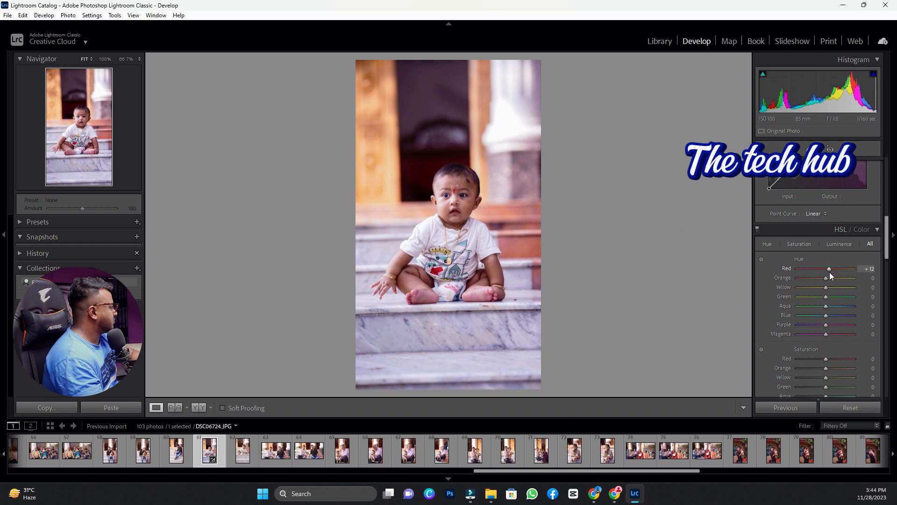
{"action": "mouse_move", "coordinate": [826, 279]}
{"action": "left_mouse_down"}
{"action": "mouse_move", "coordinate": [807, 278]}
{"action": "mouse_move", "coordinate": [834, 277]}
{"action": "mouse_move", "coordinate": [811, 278]}
{"action": "mouse_move", "coordinate": [822, 278]}
{"action": "left_mouse_up"}
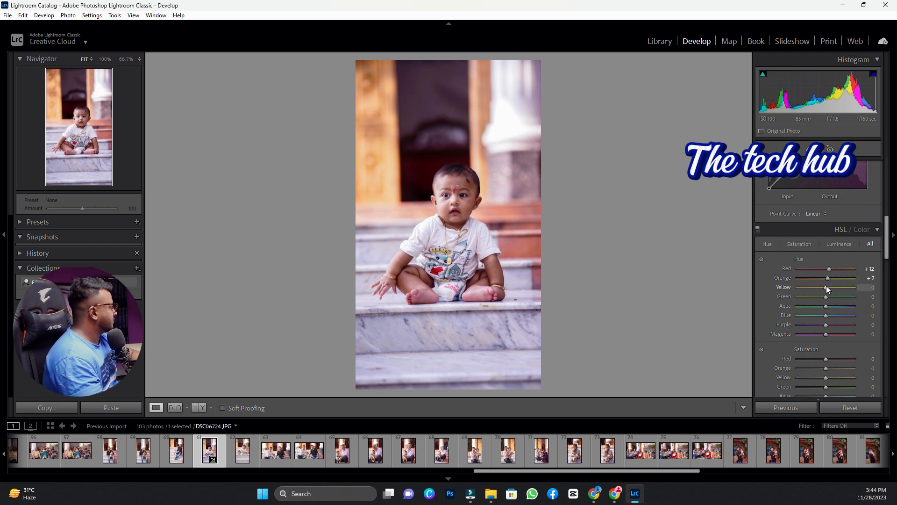
{"action": "left_click_drag", "start_coordinate": [826, 286], "coordinate": [812, 288]}
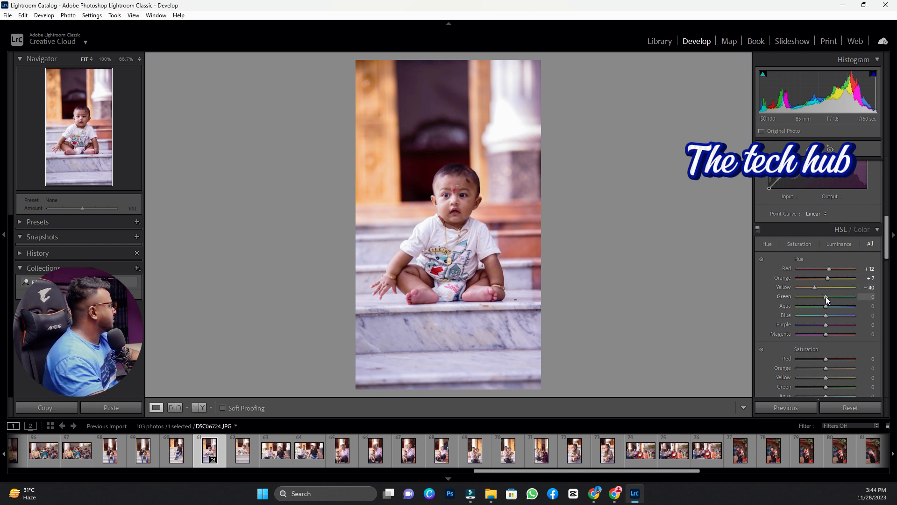
Shift the remaining HSL hues to Green -85, Aqua -45, Blue -40 and Purple +17
{"action": "left_click_drag", "start_coordinate": [826, 297], "coordinate": [815, 297]}
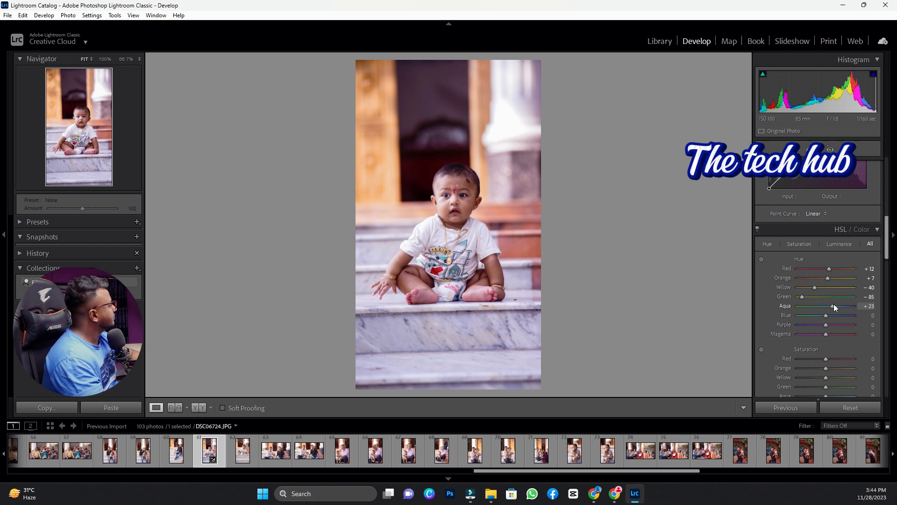
{"action": "left_click_drag", "start_coordinate": [824, 303], "coordinate": [804, 319]}
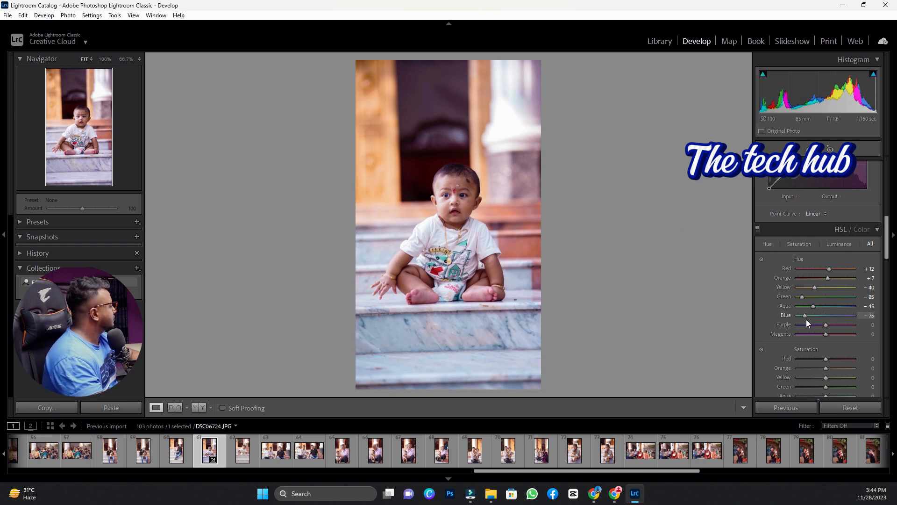
{"action": "mouse_move", "coordinate": [807, 319]}
{"action": "left_mouse_down"}
{"action": "mouse_move", "coordinate": [831, 319]}
{"action": "mouse_move", "coordinate": [812, 319]}
{"action": "left_mouse_up"}
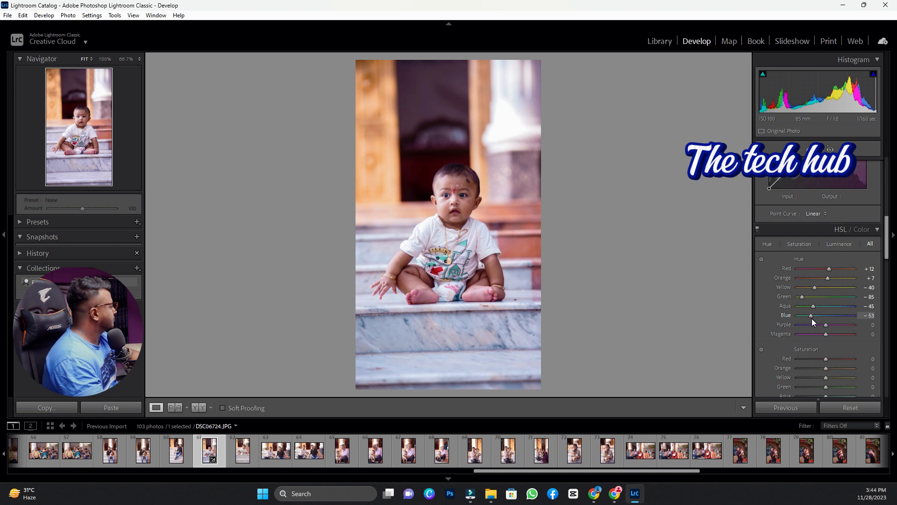
{"action": "mouse_move", "coordinate": [815, 319]}
{"action": "left_mouse_down"}
{"action": "mouse_move", "coordinate": [810, 325]}
{"action": "mouse_move", "coordinate": [828, 326]}
{"action": "mouse_move", "coordinate": [809, 326]}
{"action": "mouse_move", "coordinate": [830, 327]}
{"action": "left_mouse_up"}
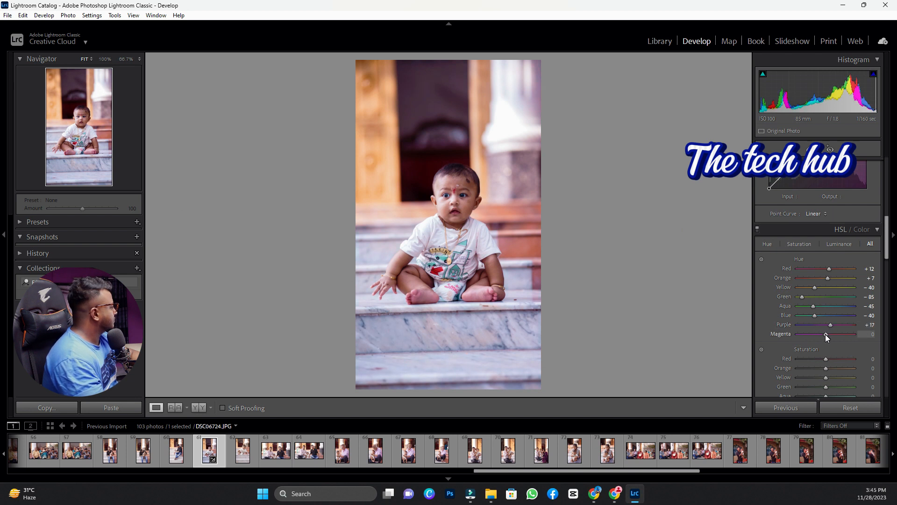
{"action": "scroll", "coordinate": [825, 333], "scroll_direction": "down", "scroll_amount": 5}
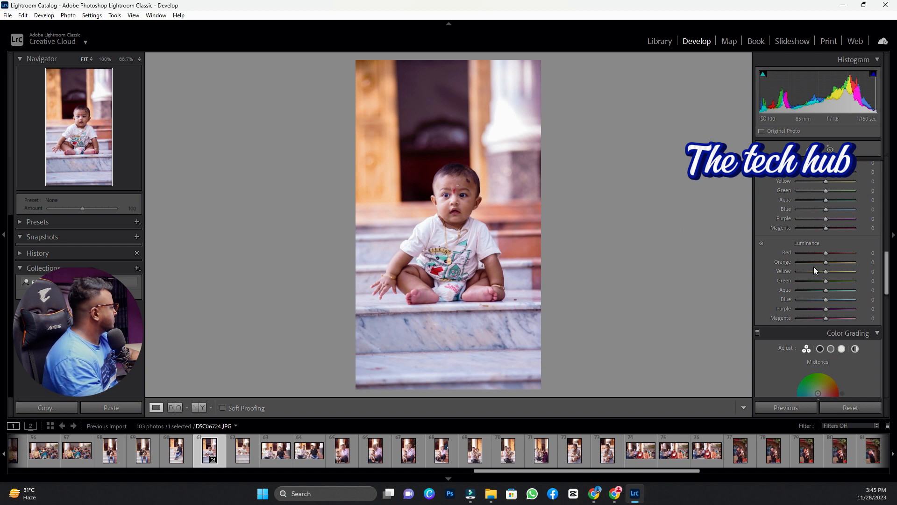
{"action": "scroll", "coordinate": [826, 281], "scroll_direction": "down", "scroll_amount": 5}
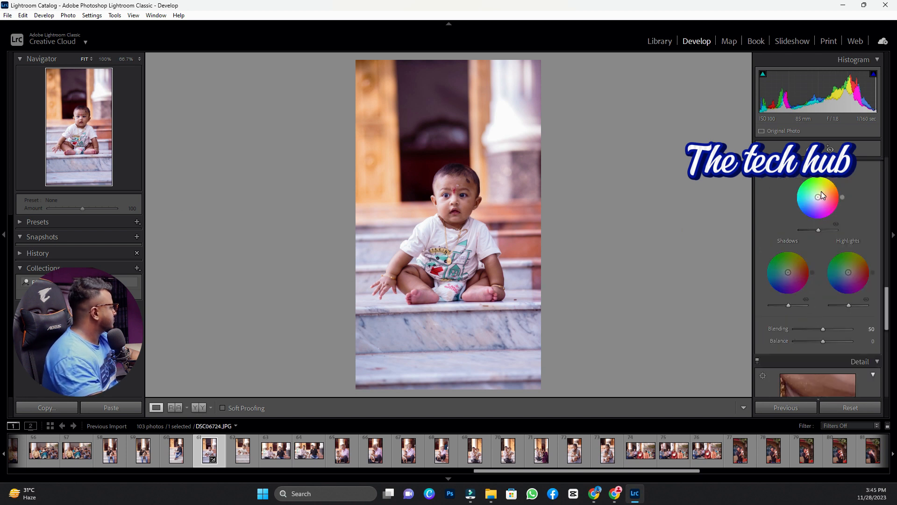
{"action": "mouse_move", "coordinate": [821, 192]}
{"action": "left_mouse_down"}
{"action": "mouse_move", "coordinate": [813, 182]}
{"action": "mouse_move", "coordinate": [806, 196]}
{"action": "mouse_move", "coordinate": [818, 196]}
{"action": "left_mouse_up"}
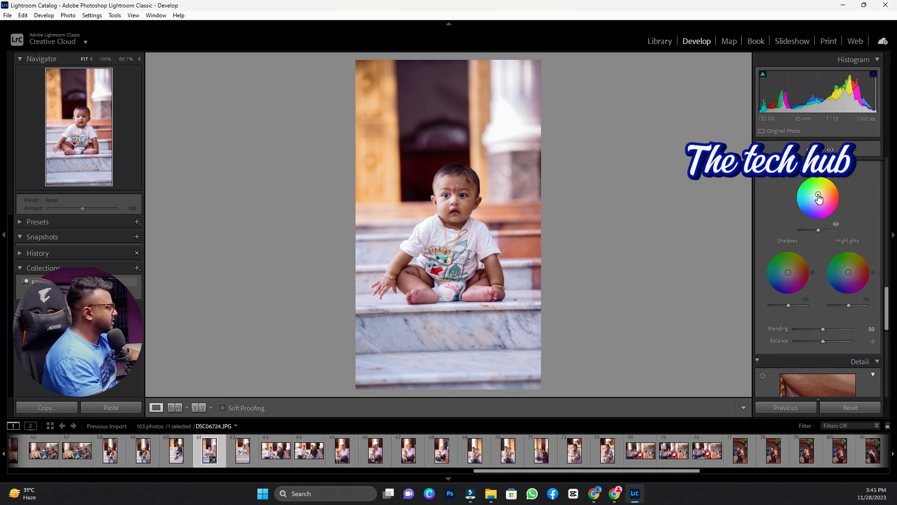
{"action": "key", "text": "ctrl+z"}
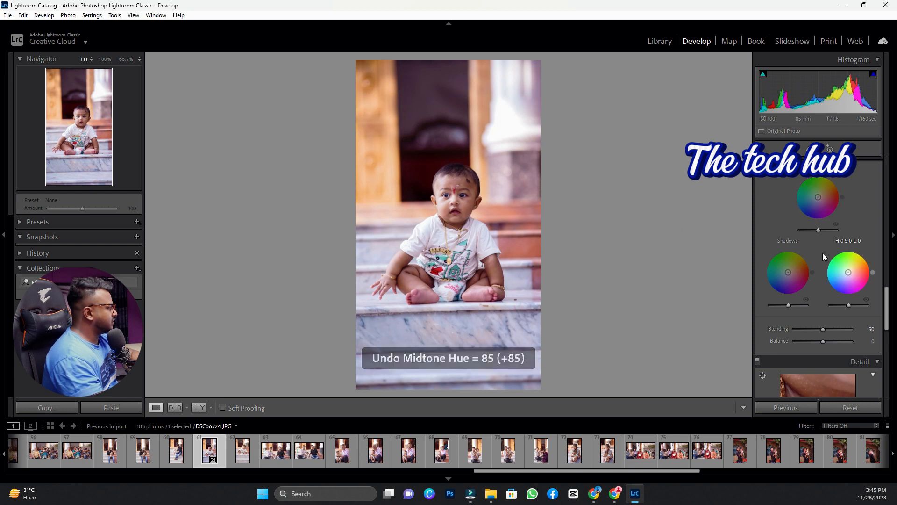
Judging by the child's face at 100% zoom, set the sharpening Amount to 121
{"action": "scroll", "coordinate": [815, 327], "scroll_direction": "down", "scroll_amount": 5}
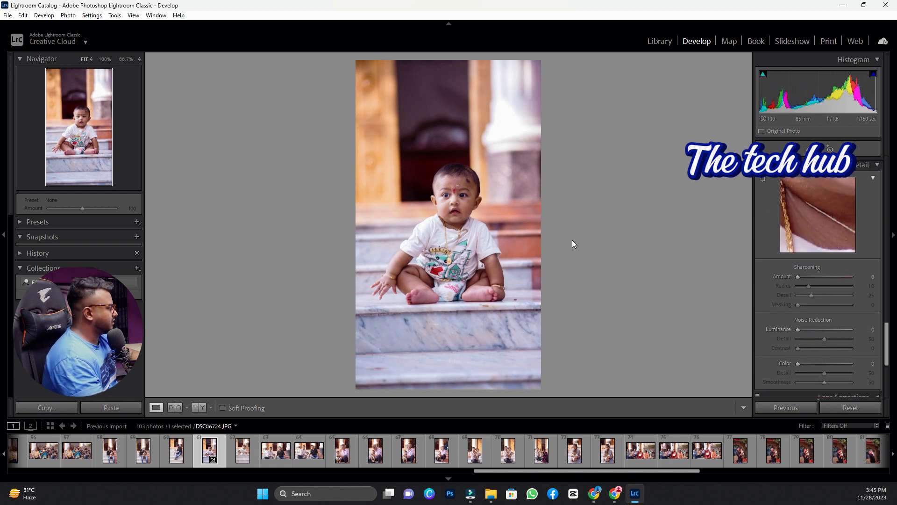
{"action": "left_click_drag", "start_coordinate": [470, 202], "coordinate": [413, 218]}
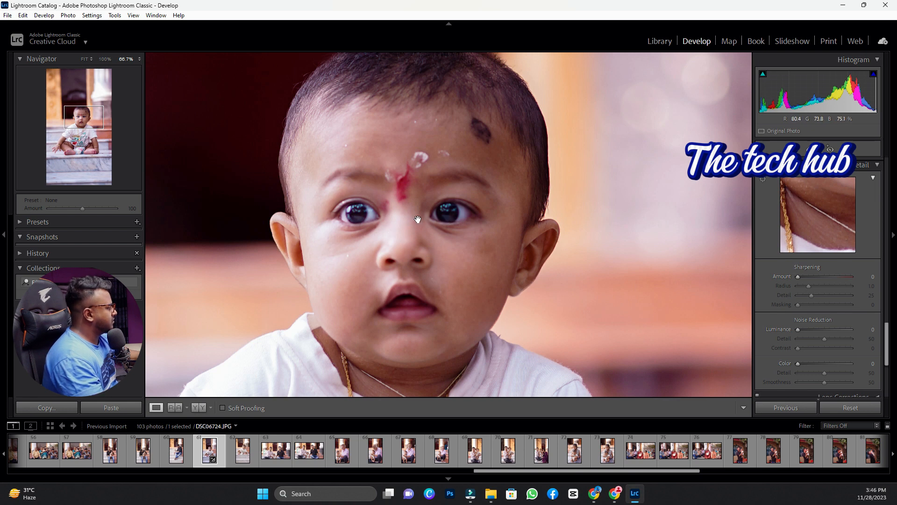
{"action": "left_click", "coordinate": [448, 216]}
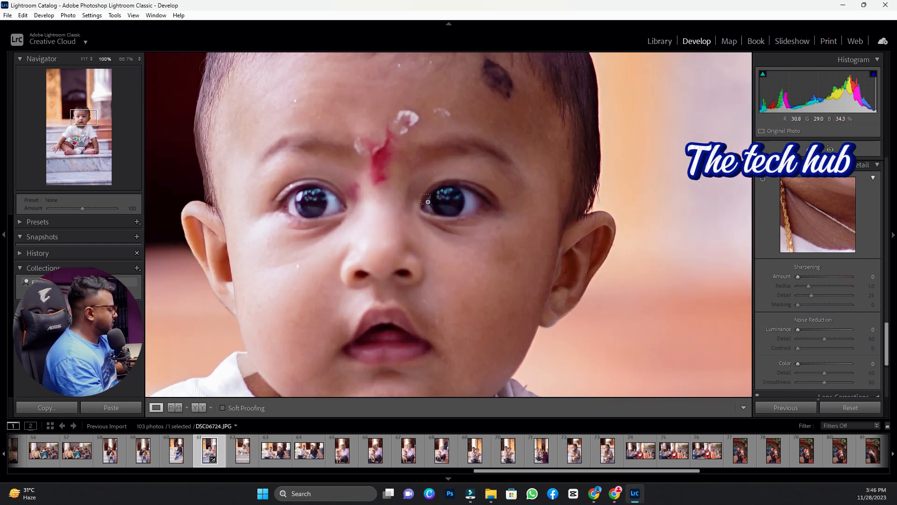
{"action": "left_click_drag", "start_coordinate": [798, 276], "coordinate": [841, 274]}
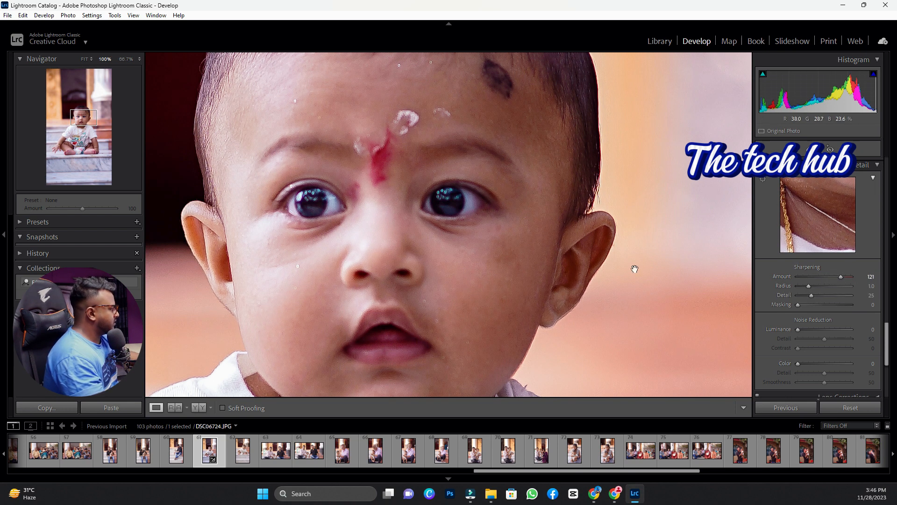
Check the sharpened hair and forehead, and set the sharpening Radius to 0.5 and Detail to 11
{"action": "left_click_drag", "start_coordinate": [203, 140], "coordinate": [301, 238]}
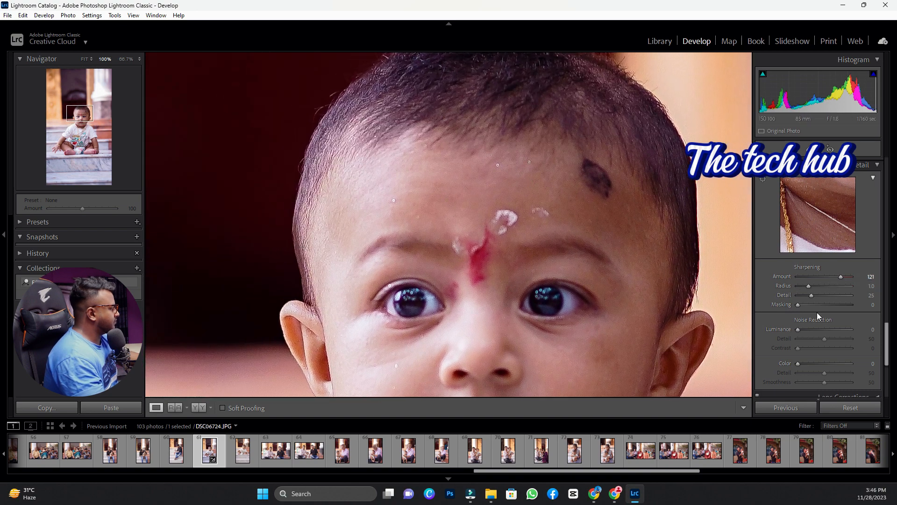
{"action": "left_click_drag", "start_coordinate": [809, 286], "coordinate": [768, 285]}
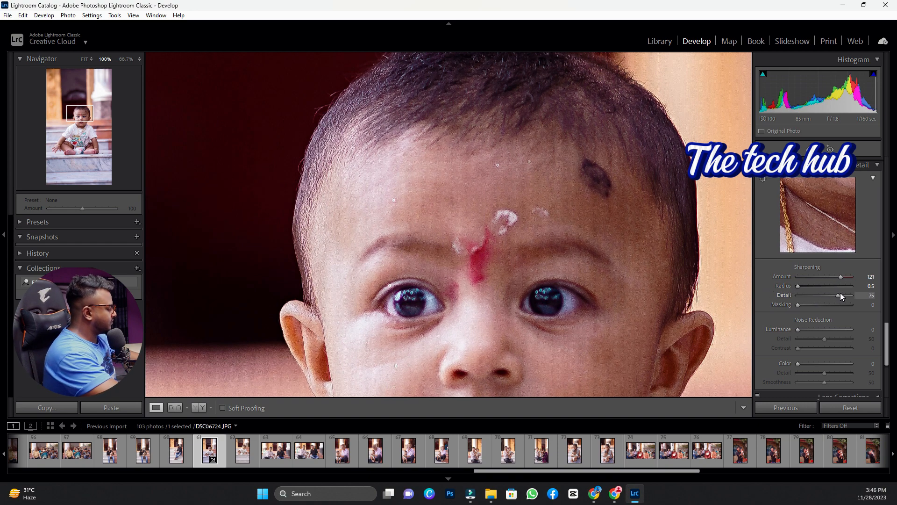
{"action": "left_click_drag", "start_coordinate": [840, 292], "coordinate": [808, 295]}
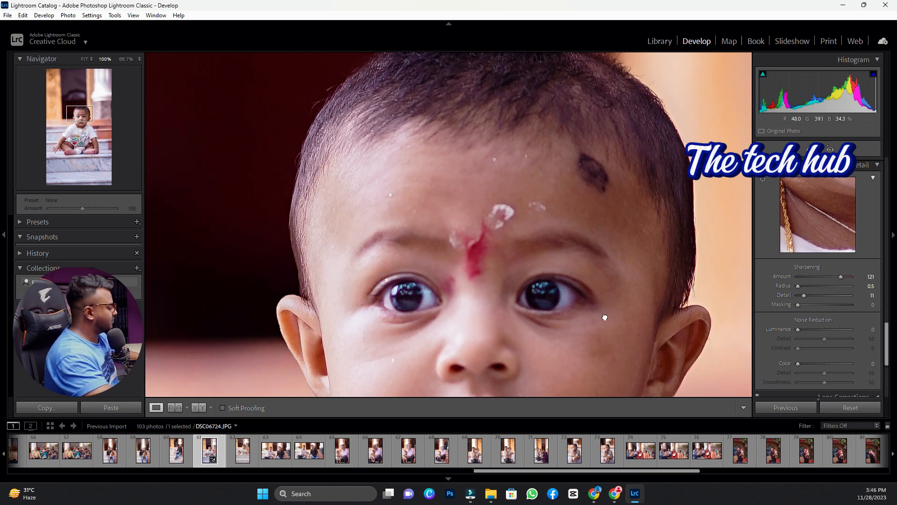
Judging by the lower face, set the sharpening Masking to 4 and Amount to 122, and return to the full photo
{"action": "left_click_drag", "start_coordinate": [601, 315], "coordinate": [485, 214]}
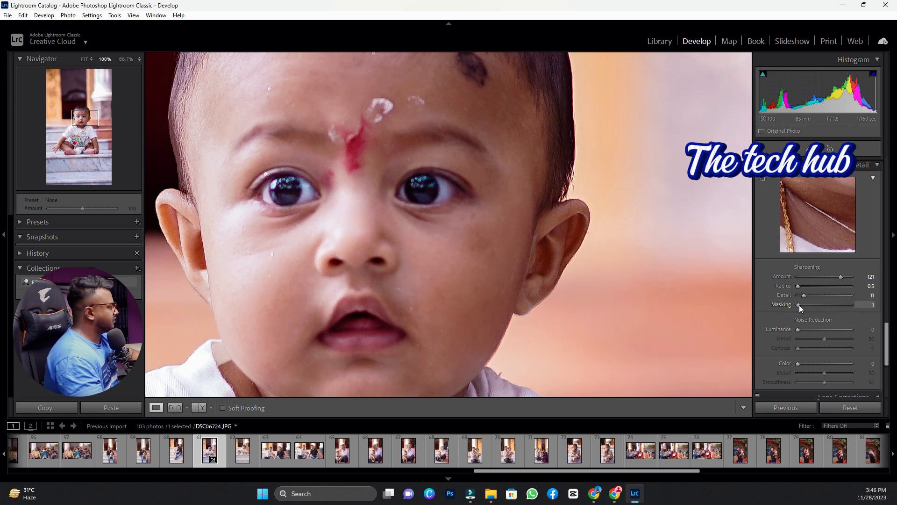
{"action": "left_click_drag", "start_coordinate": [799, 305], "coordinate": [801, 304]}
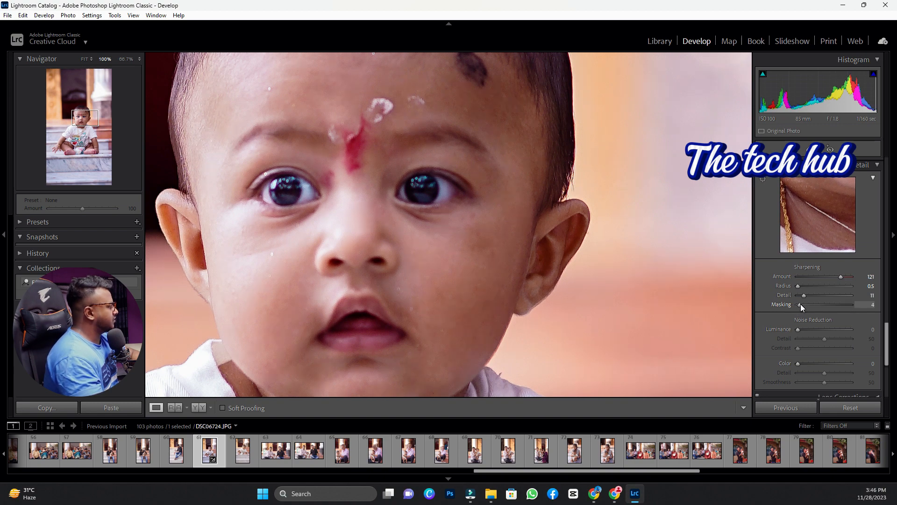
{"action": "left_click", "coordinate": [843, 276]}
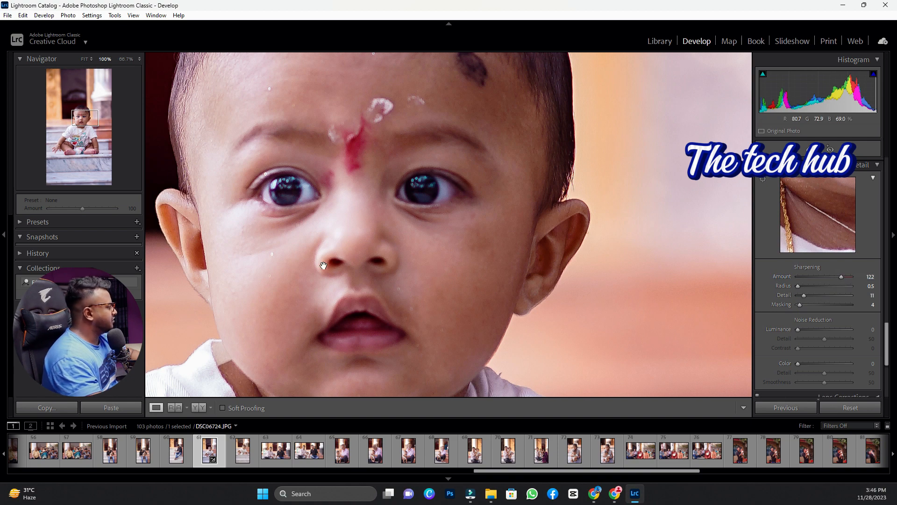
{"action": "left_click", "coordinate": [299, 287]}
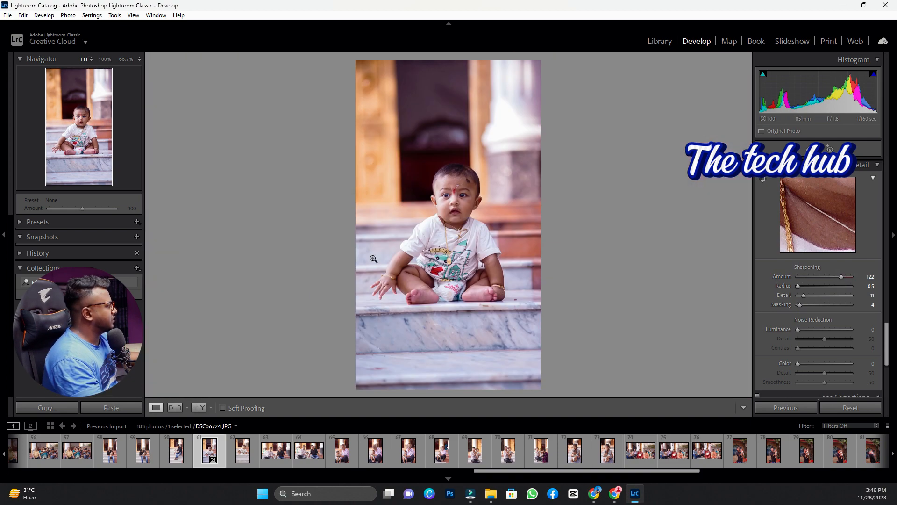
Compare the original and edited photo side by side, and return to the single-image view
{"action": "left_click", "coordinate": [199, 408]}
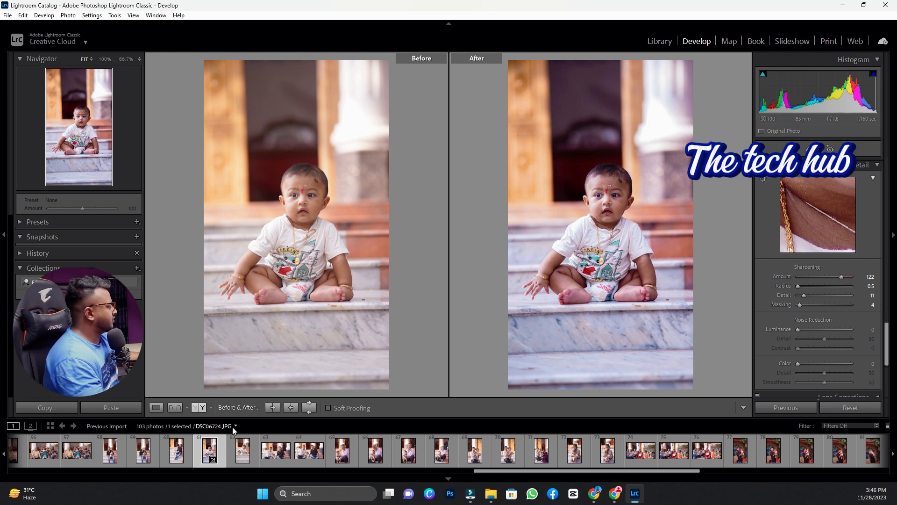
{"action": "left_click", "coordinate": [157, 408]}
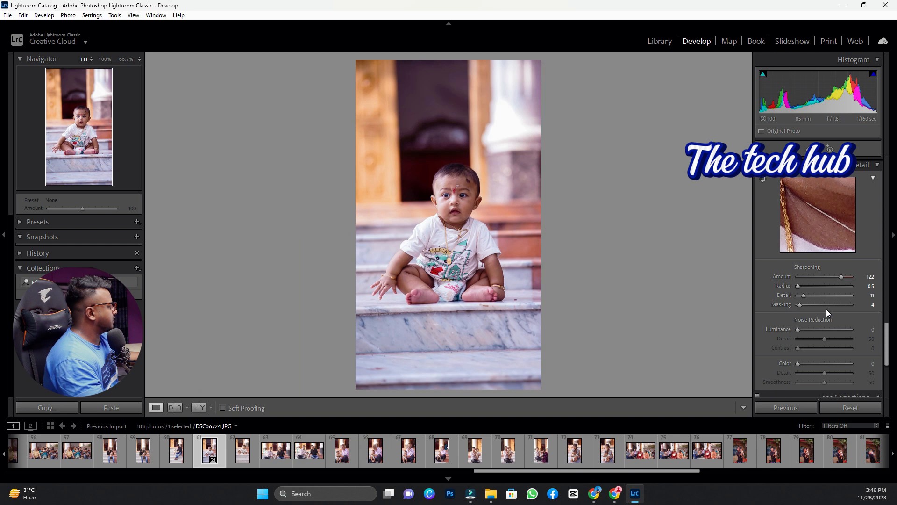
{"action": "scroll", "coordinate": [826, 318], "scroll_direction": "up", "scroll_amount": 5}
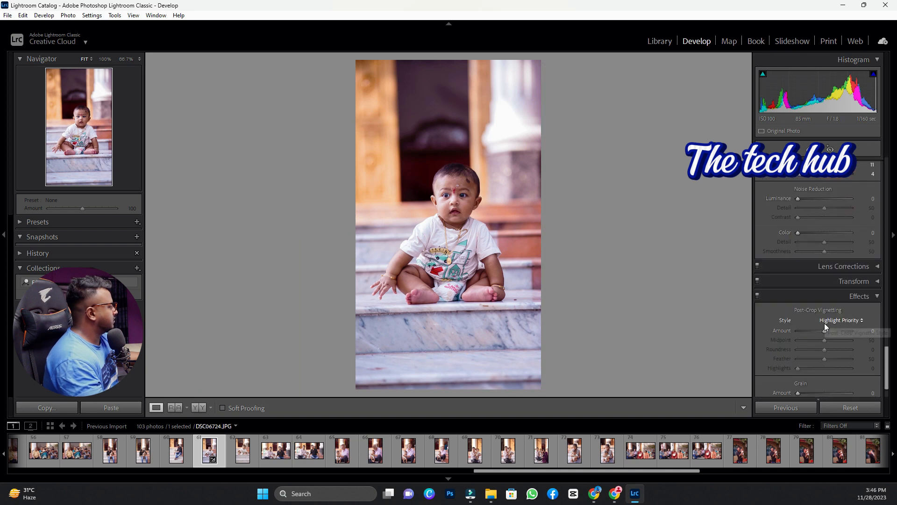
{"action": "scroll", "coordinate": [823, 335], "scroll_direction": "up", "scroll_amount": 10}
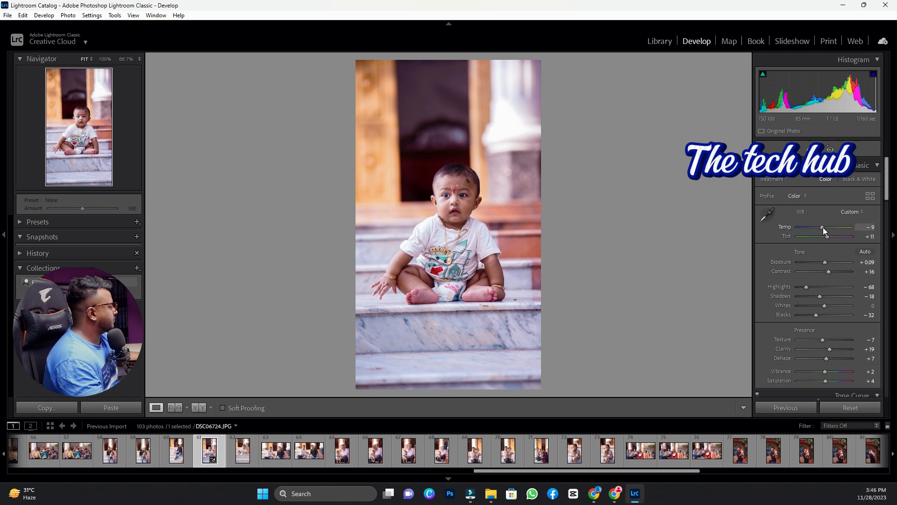
{"action": "left_click_drag", "start_coordinate": [823, 227], "coordinate": [821, 229]}
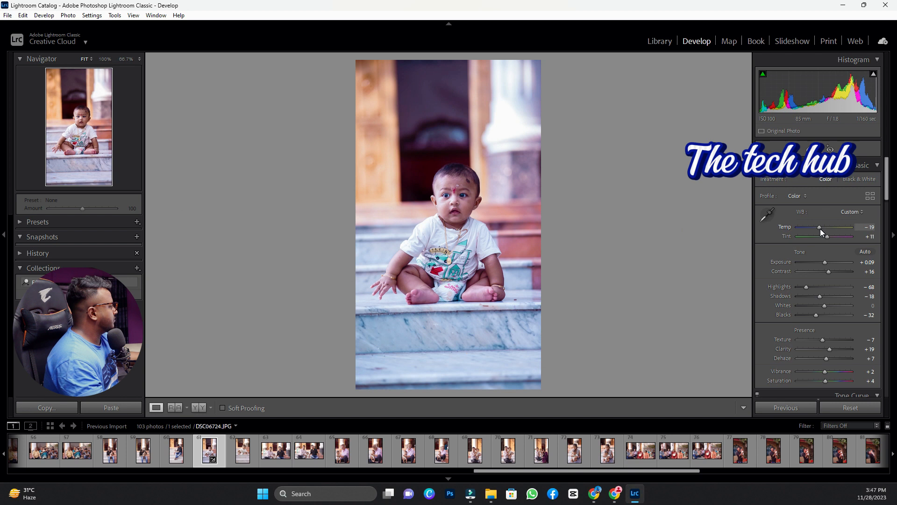
{"action": "key", "text": "ctrl+z"}
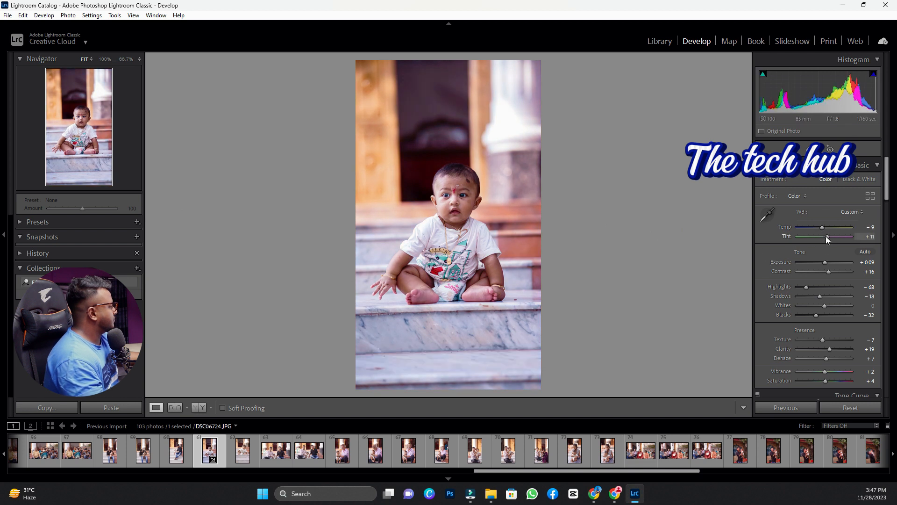
Fine-tune the Tint while checking the child's face, and settle the HSL Red saturation at -17
{"action": "left_click_drag", "start_coordinate": [826, 237], "coordinate": [825, 236]}
{"action": "left_click", "coordinate": [455, 201]}
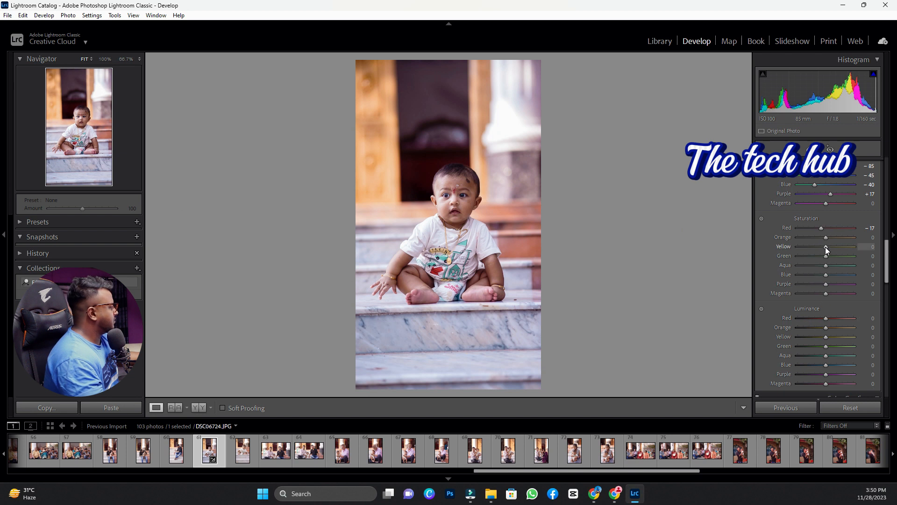
{"action": "mouse_move", "coordinate": [822, 228]}
{"action": "left_mouse_down"}
{"action": "mouse_move", "coordinate": [834, 227]}
{"action": "mouse_move", "coordinate": [798, 225]}
{"action": "mouse_move", "coordinate": [818, 219]}
{"action": "left_mouse_up"}
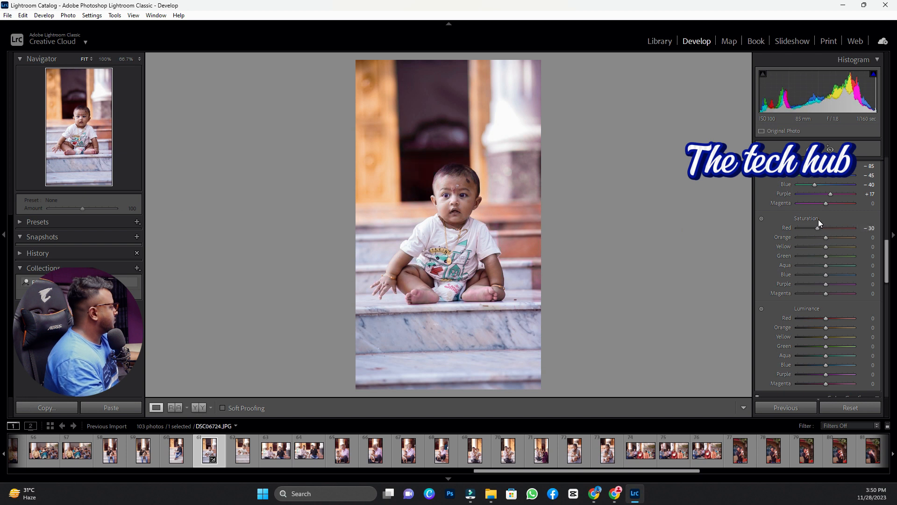
{"action": "key", "text": "ctrl+z"}
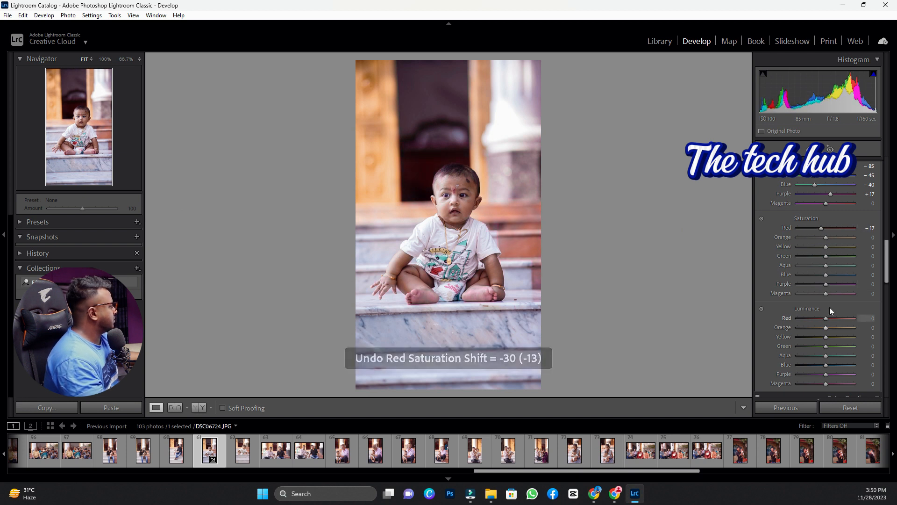
Apply a post-crop vignette with Amount -18, Midpoint 49, Roundness +68, Feather 100 and Highlights 45, and check it on the child
{"action": "scroll", "coordinate": [835, 374], "scroll_direction": "down", "scroll_amount": 10}
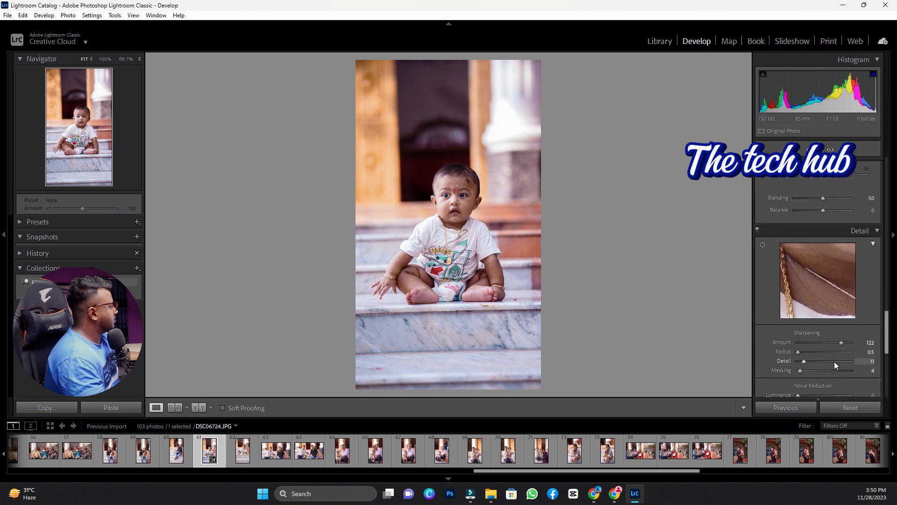
{"action": "scroll", "coordinate": [810, 352], "scroll_direction": "down", "scroll_amount": 5}
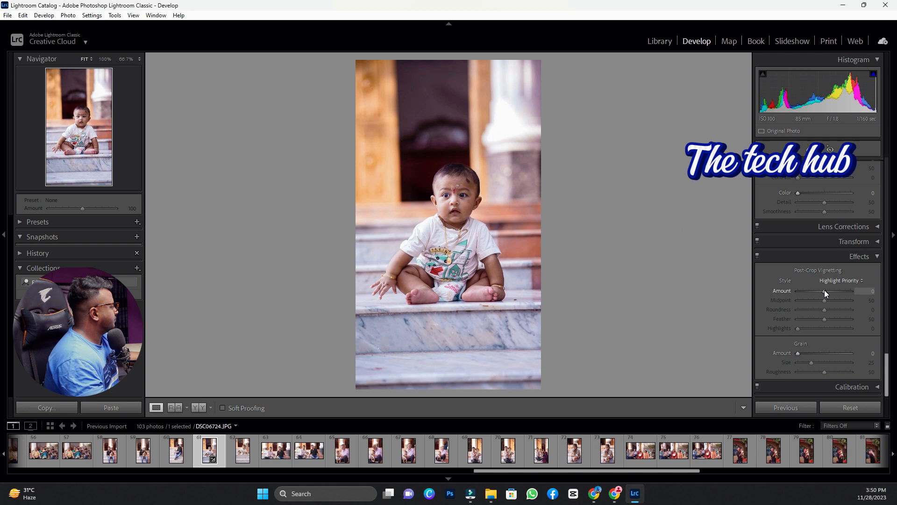
{"action": "left_click_drag", "start_coordinate": [824, 290], "coordinate": [871, 316]}
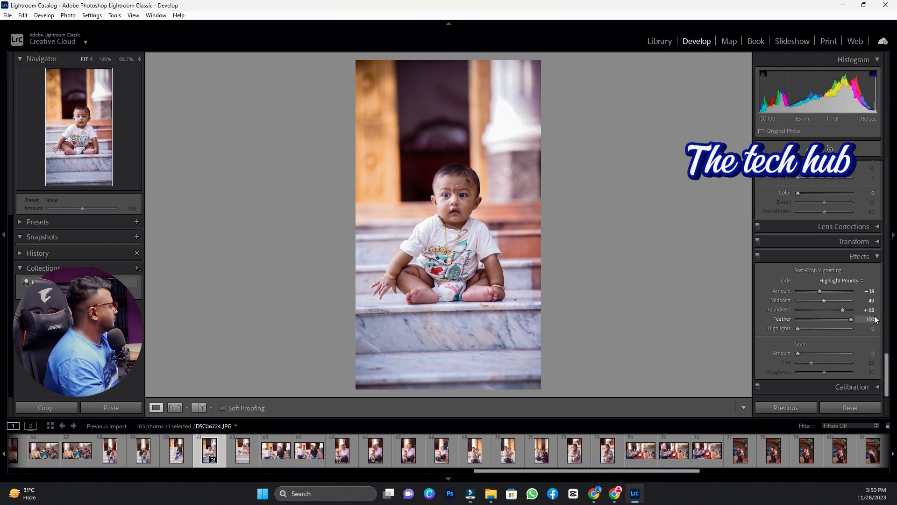
{"action": "left_click_drag", "start_coordinate": [798, 329], "coordinate": [823, 328]}
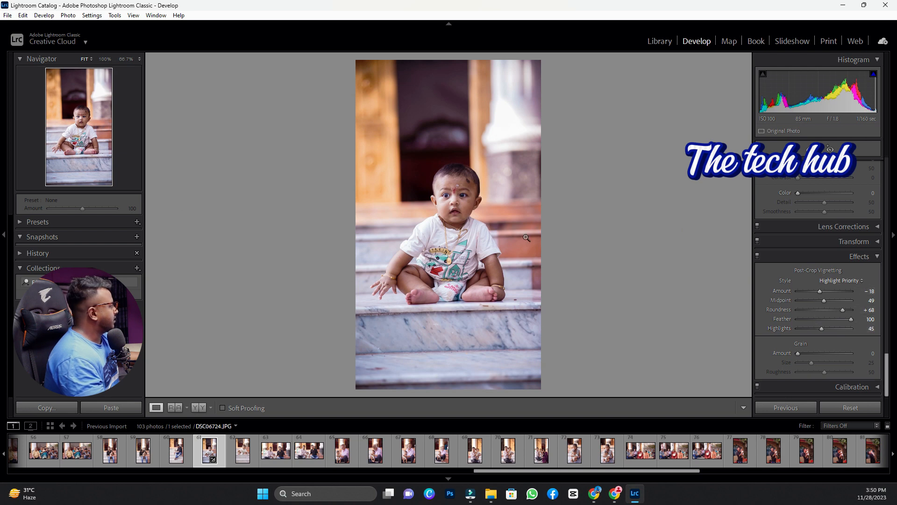
{"action": "left_click", "coordinate": [463, 201]}
{"action": "left_click_drag", "start_coordinate": [437, 178], "coordinate": [471, 263]}
{"action": "left_click", "coordinate": [471, 263]}
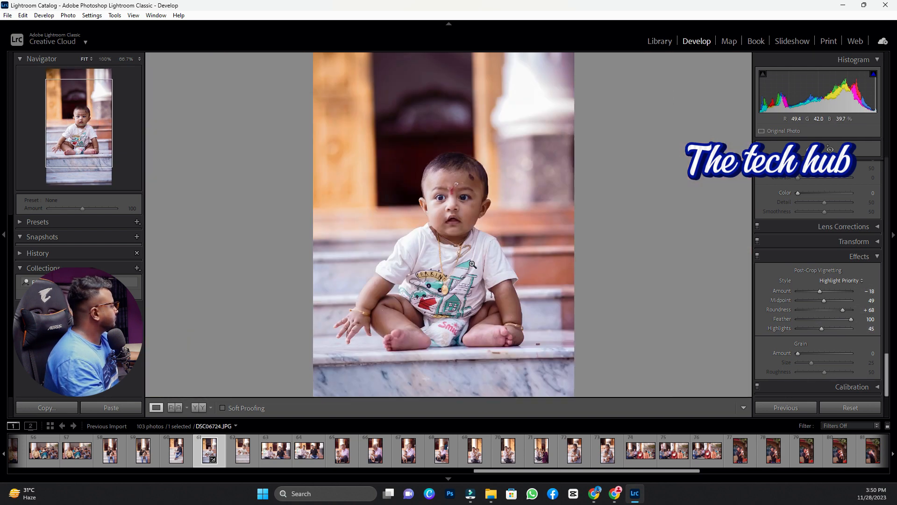
{"action": "scroll", "coordinate": [838, 352], "scroll_direction": "up", "scroll_amount": 5}
{"action": "scroll", "coordinate": [837, 352], "scroll_direction": "up", "scroll_amount": 8}
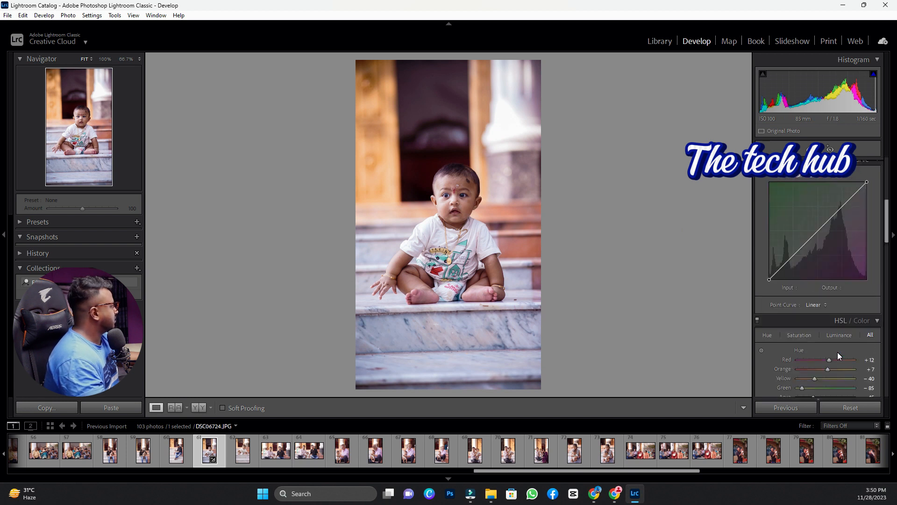
{"action": "scroll", "coordinate": [837, 352], "scroll_direction": "up", "scroll_amount": 4}
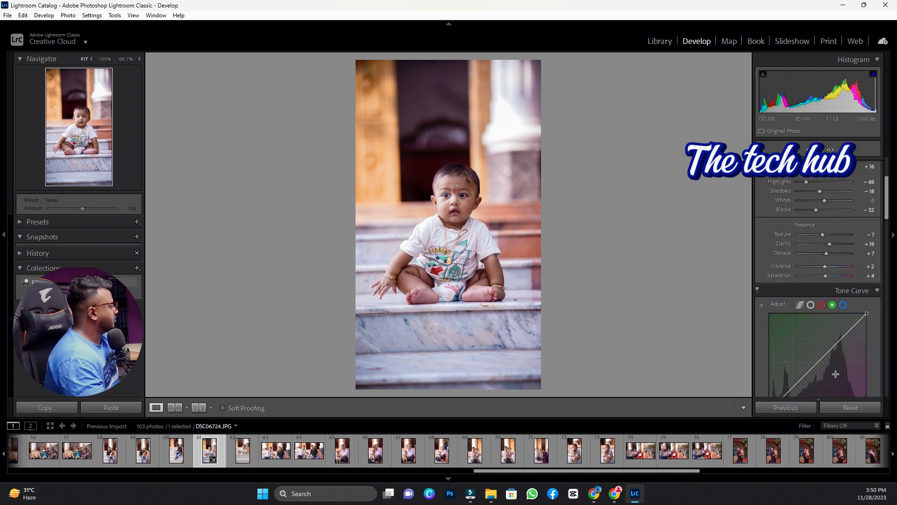
{"action": "left_click", "coordinate": [844, 307]}
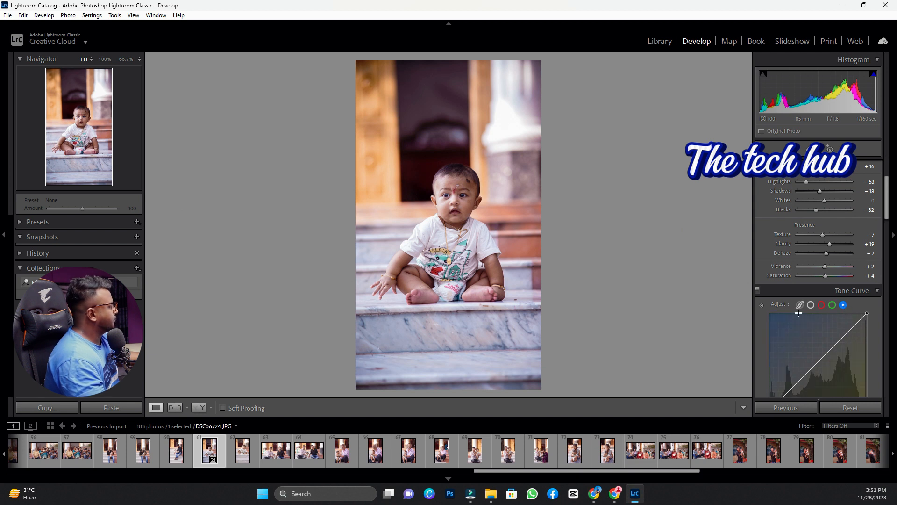
{"action": "left_click", "coordinate": [819, 361]}
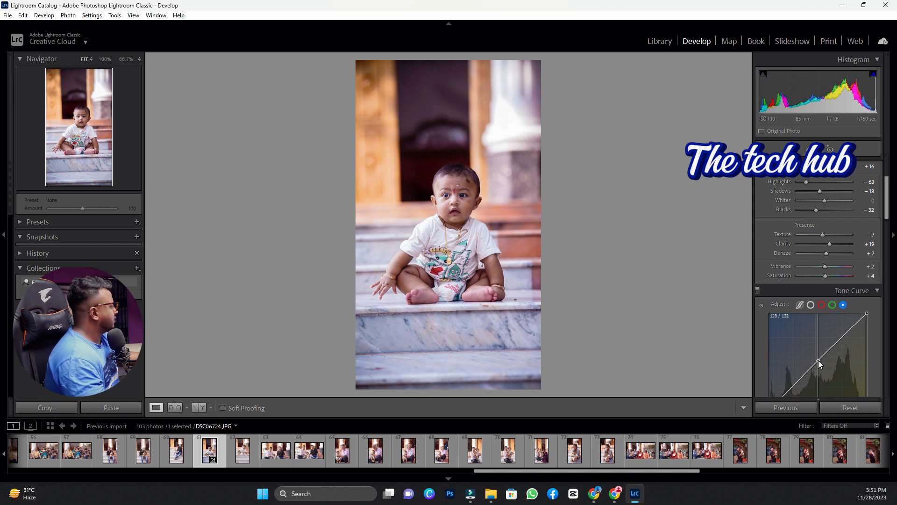
{"action": "double_click", "coordinate": [818, 361]}
Try pulling the midtones of the green channel tone curve down slightly, and undo the change
{"action": "left_click", "coordinate": [832, 305]}
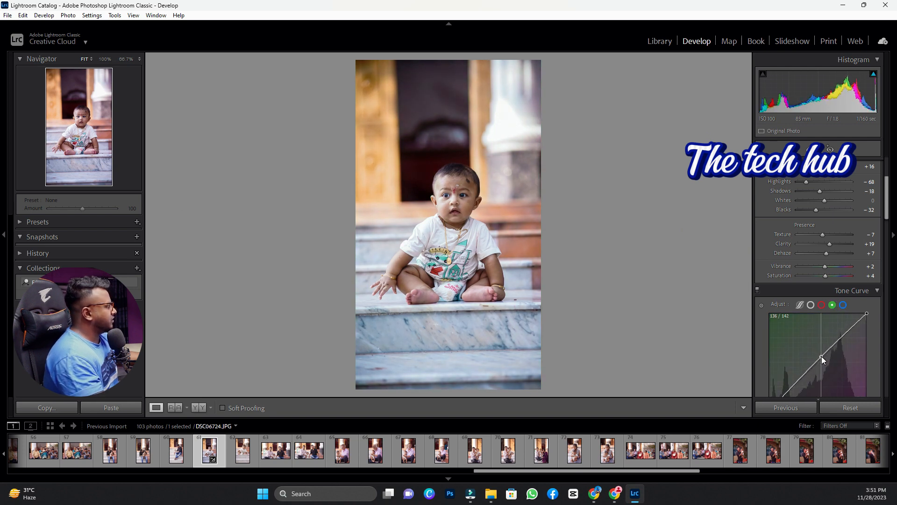
{"action": "left_click_drag", "start_coordinate": [822, 357], "coordinate": [827, 360]}
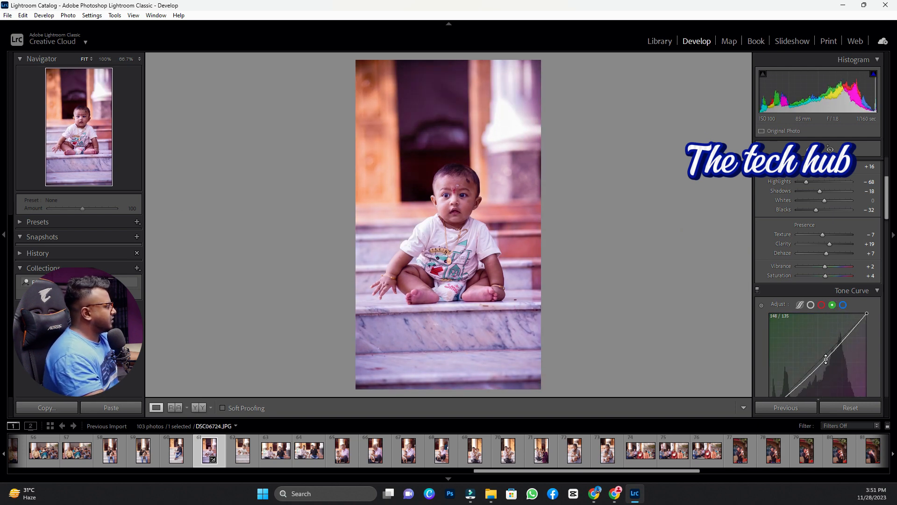
{"action": "key", "text": "ctrl+z"}
Try midtone points on the red channel tone curve, and settle on one at about 122 / 122
{"action": "left_click", "coordinate": [822, 305]}
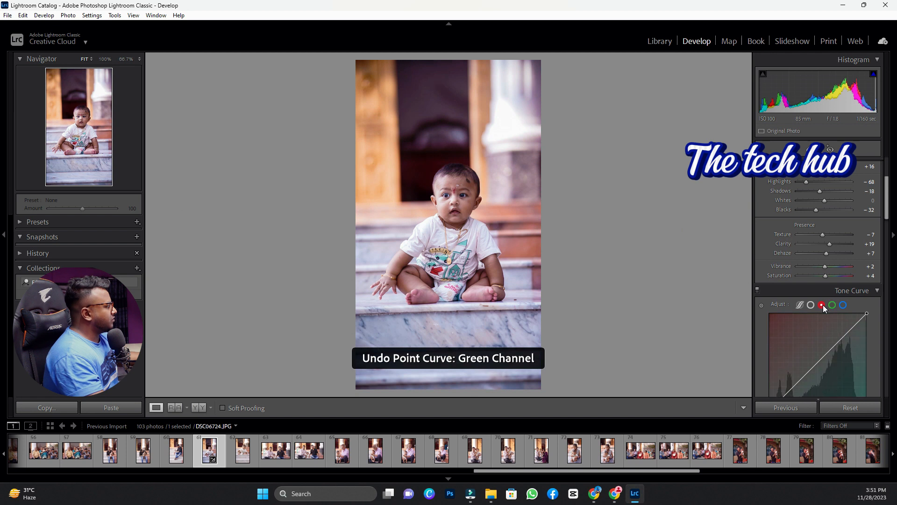
{"action": "left_click", "coordinate": [819, 360]}
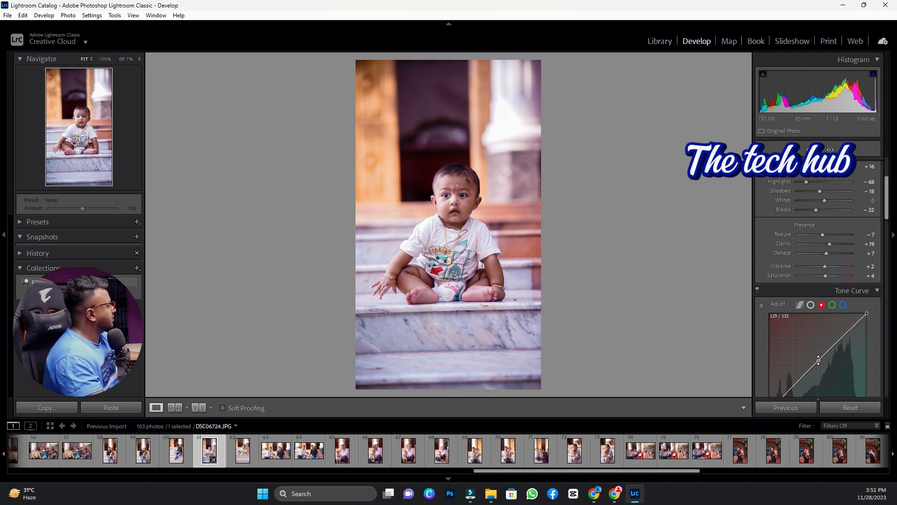
{"action": "key", "text": "ctrl+z"}
{"action": "left_click", "coordinate": [819, 366]}
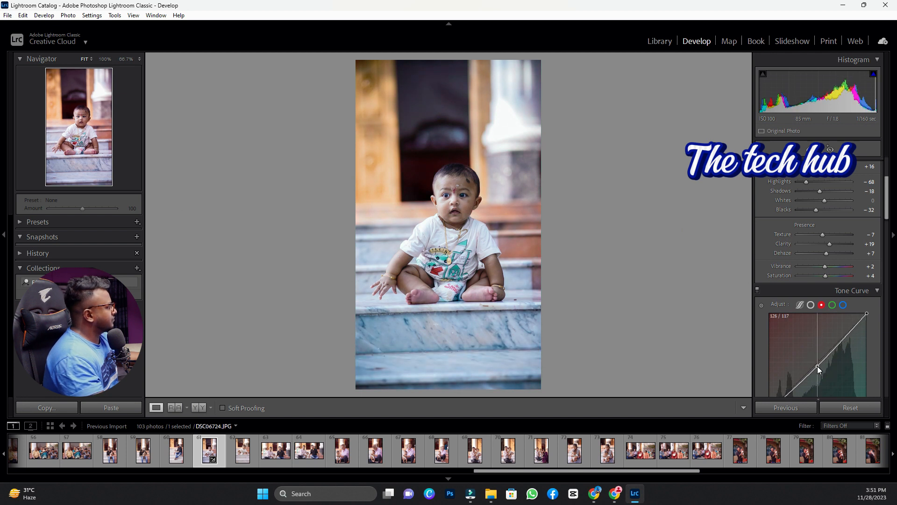
{"action": "left_click_drag", "start_coordinate": [817, 366], "coordinate": [816, 364]}
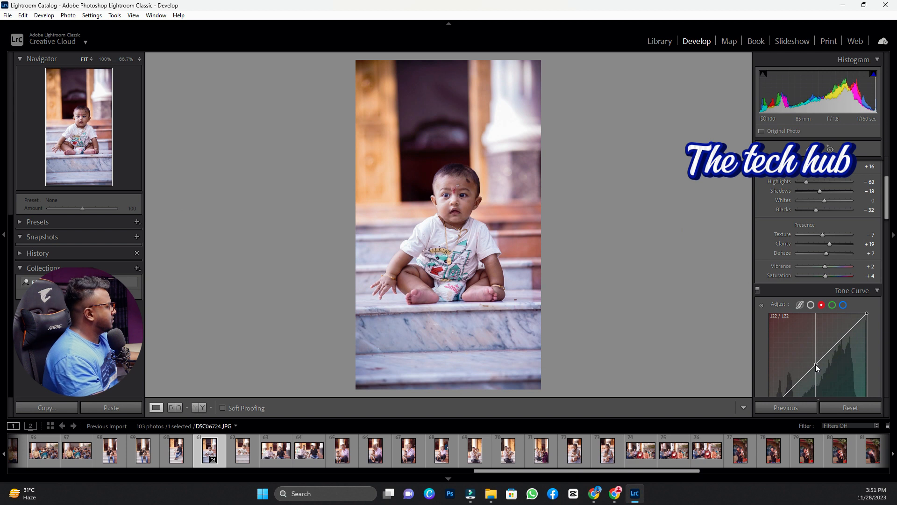
Add a shadow point to the overall point curve and move it to about 95 / 93
{"action": "left_click", "coordinate": [814, 306]}
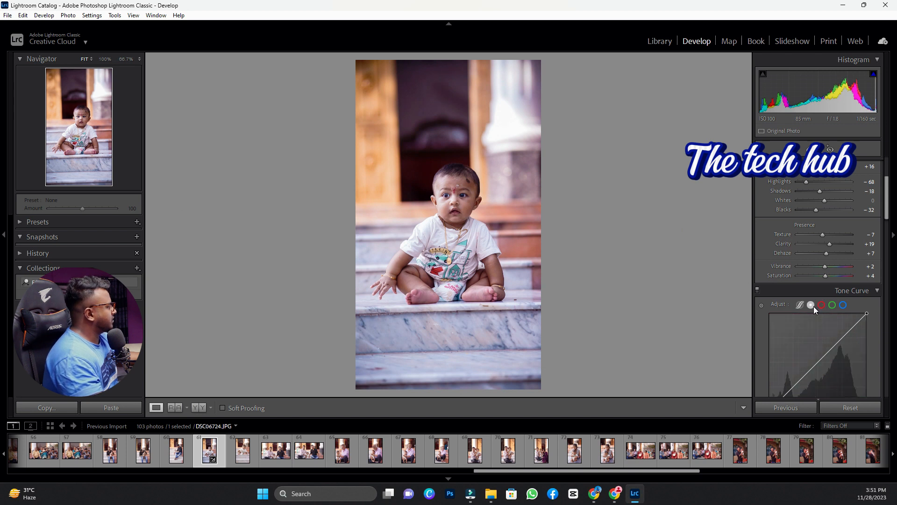
{"action": "left_click", "coordinate": [808, 375]}
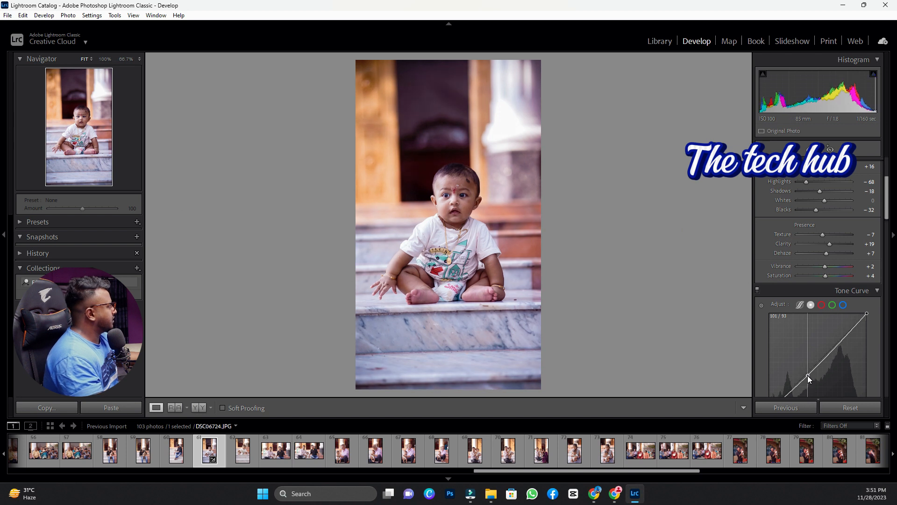
{"action": "left_click_drag", "start_coordinate": [808, 375], "coordinate": [806, 375]}
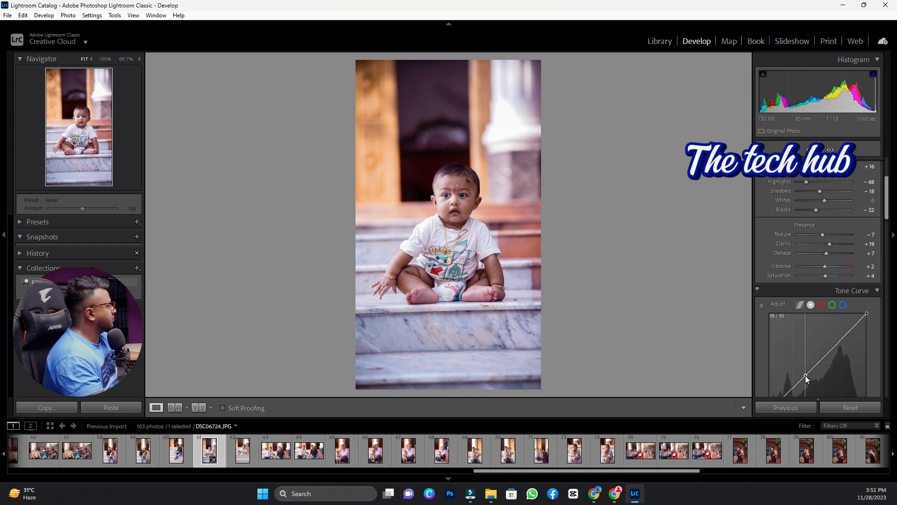
Try lowering the darker tones on the parametric tone curve, and undo the change
{"action": "left_click", "coordinate": [802, 306]}
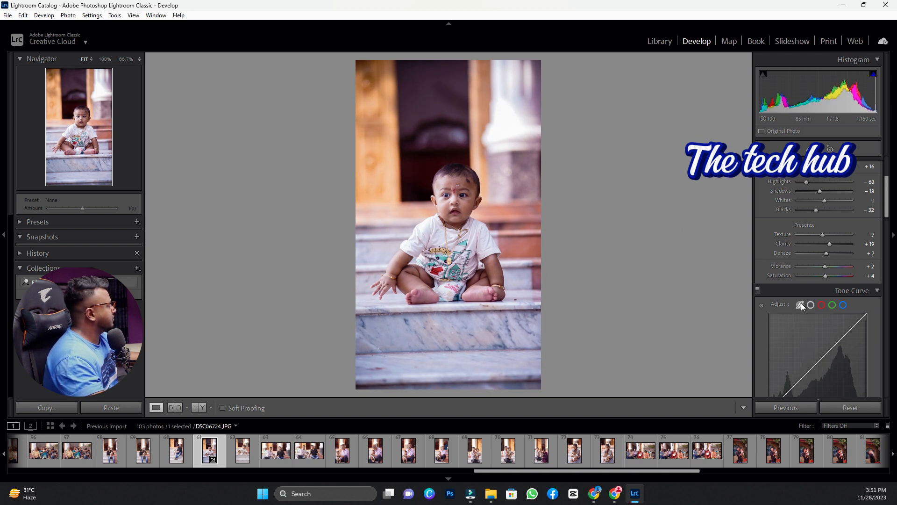
{"action": "left_click_drag", "start_coordinate": [806, 375], "coordinate": [804, 381]}
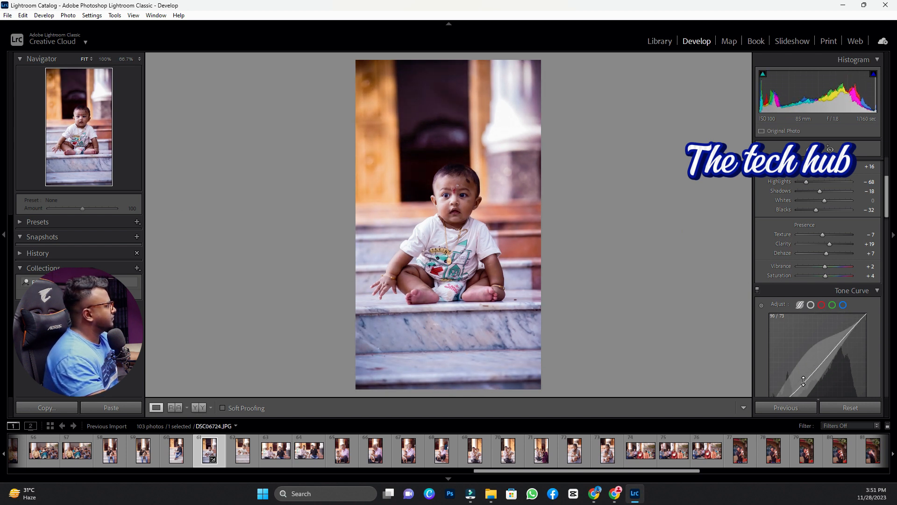
{"action": "key", "text": "ctrl+z"}
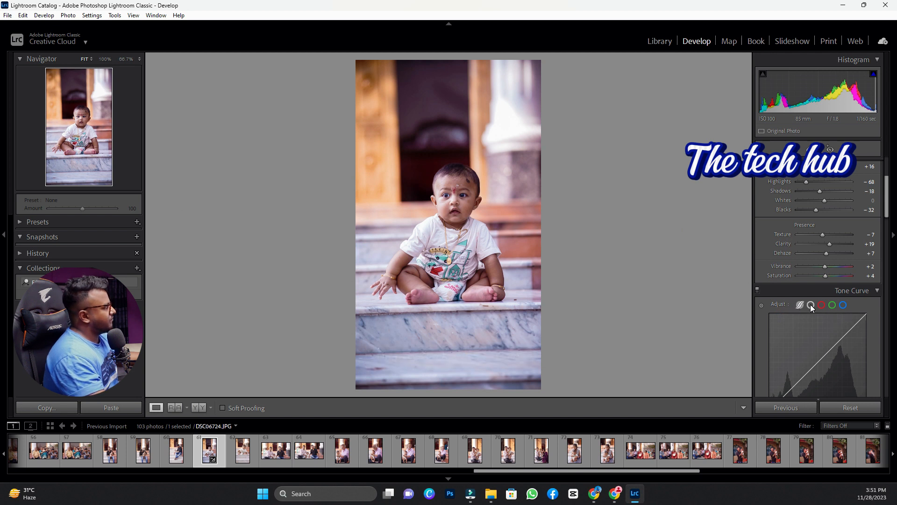
Undo the last point curve adjustment and lower the shadows with a point at about 86 / 79
{"action": "left_click", "coordinate": [810, 305]}
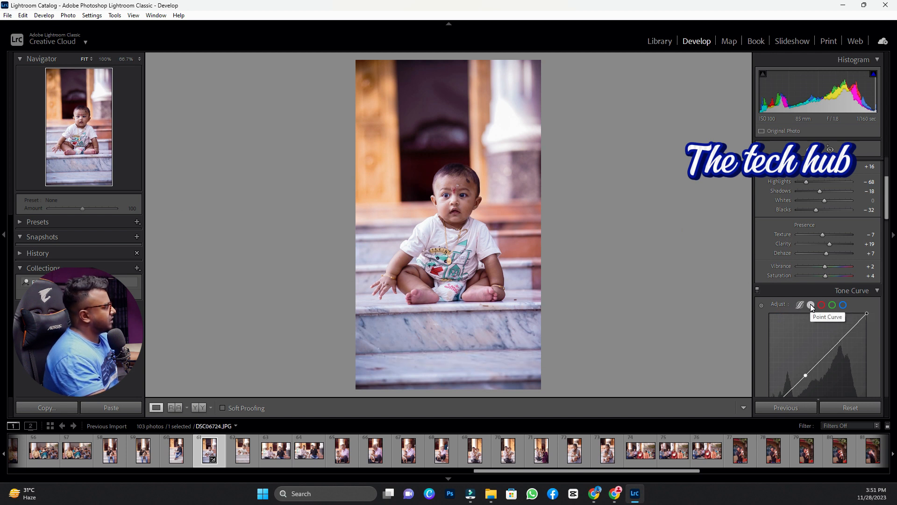
{"action": "key", "text": "ctrl+z"}
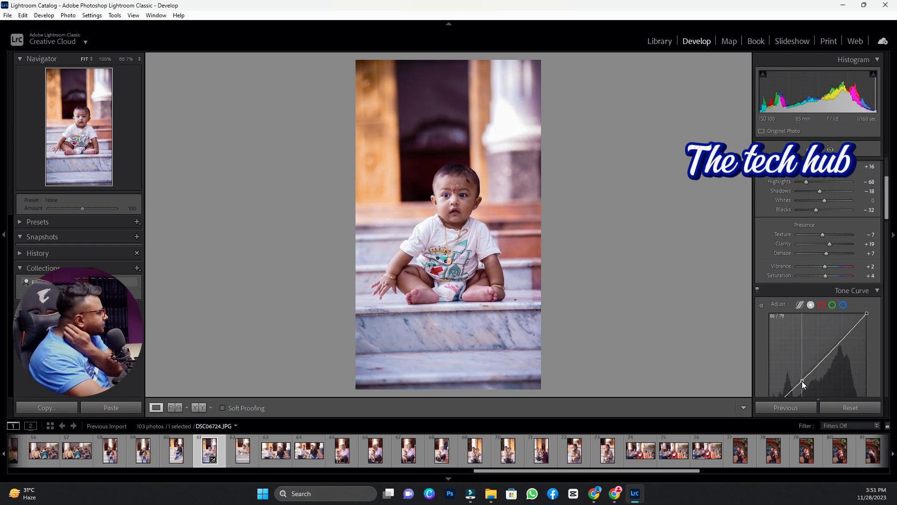
Set the white balance Temp to -12 and Tint to +5, check the child's face at 100%, and return to the full photo
{"action": "scroll", "coordinate": [789, 330], "scroll_direction": "up", "scroll_amount": 3}
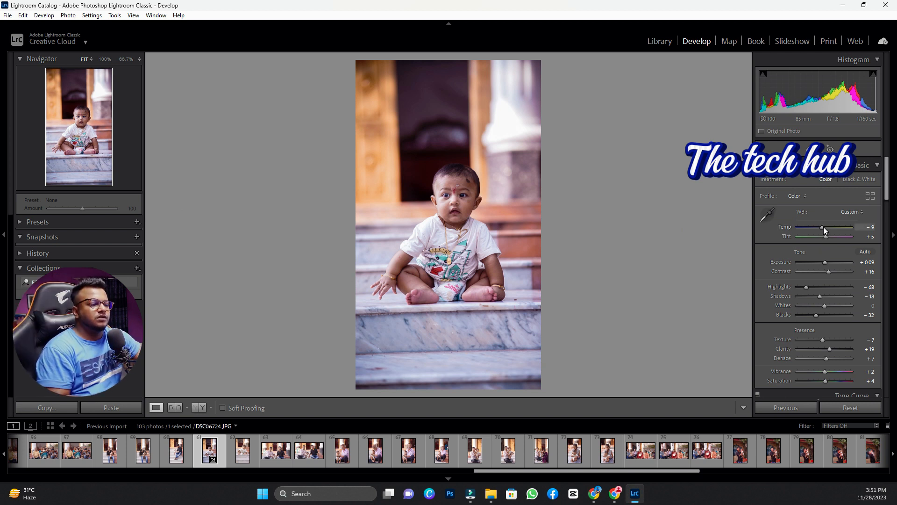
{"action": "left_click_drag", "start_coordinate": [824, 226], "coordinate": [823, 229]}
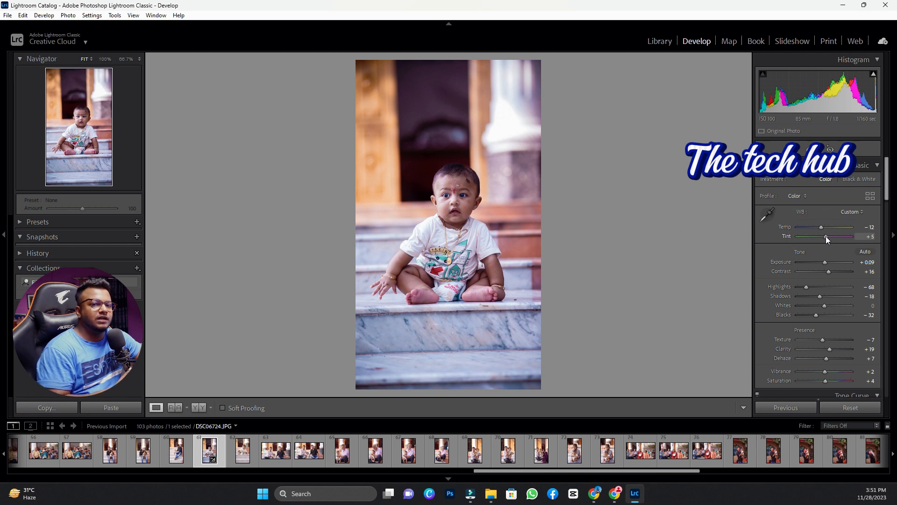
{"action": "left_click_drag", "start_coordinate": [826, 236], "coordinate": [827, 237]}
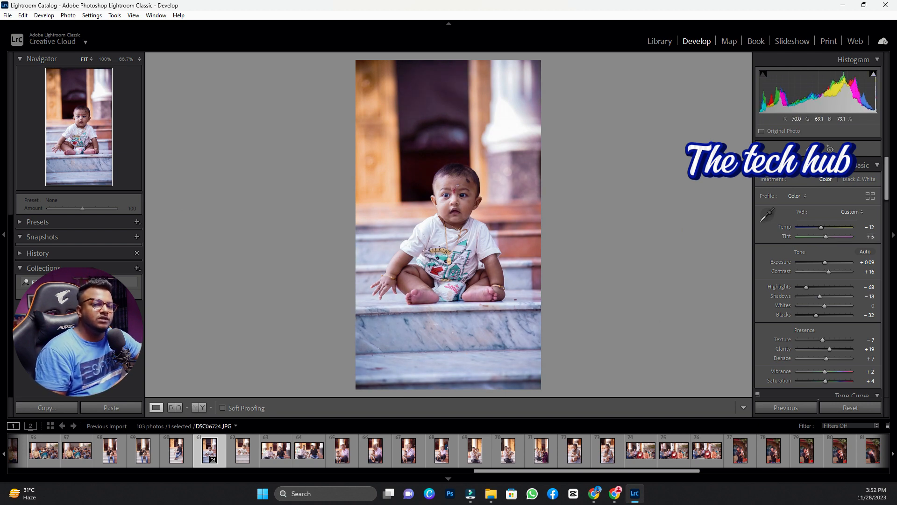
{"action": "left_click", "coordinate": [459, 232]}
{"action": "left_click_drag", "start_coordinate": [457, 327], "coordinate": [457, 346]}
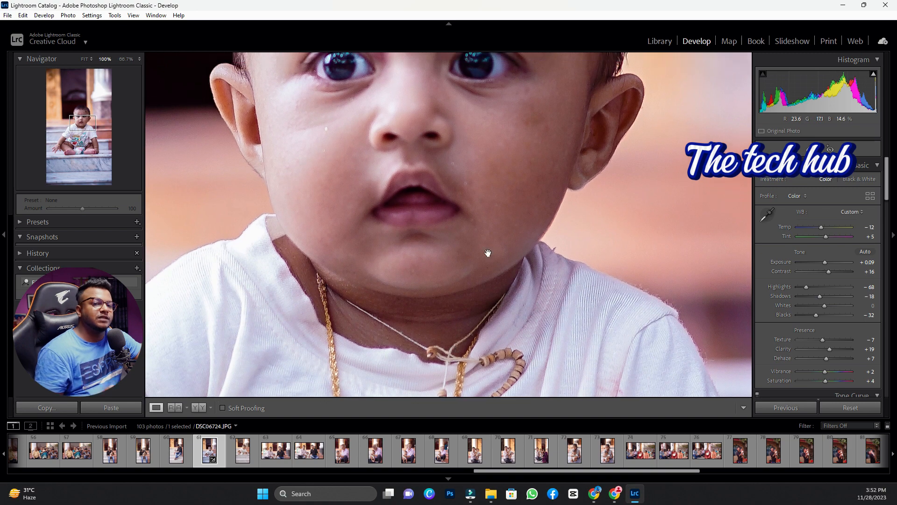
{"action": "left_click_drag", "start_coordinate": [521, 164], "coordinate": [511, 307]}
{"action": "left_click", "coordinate": [512, 307]}
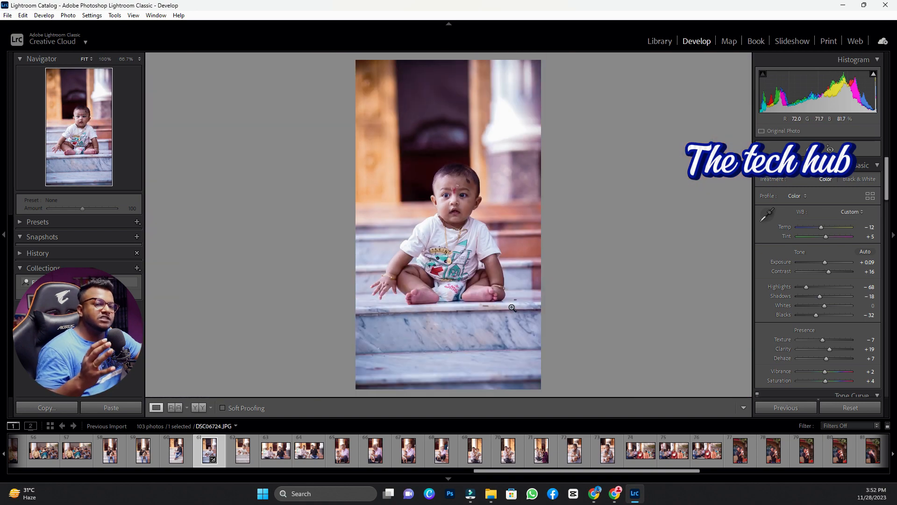